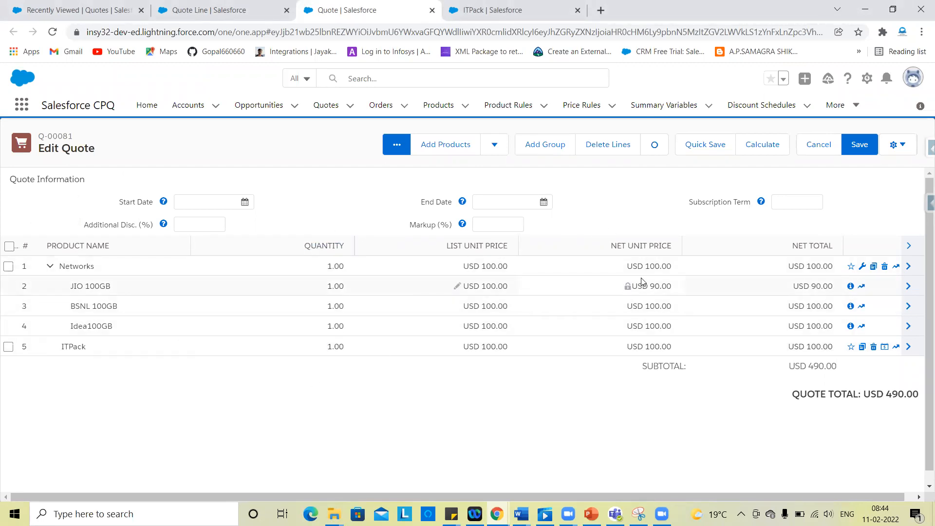
Examine the expanded line details of the Idea100GB product in the quote, and collapse them again
left_click(908, 327)
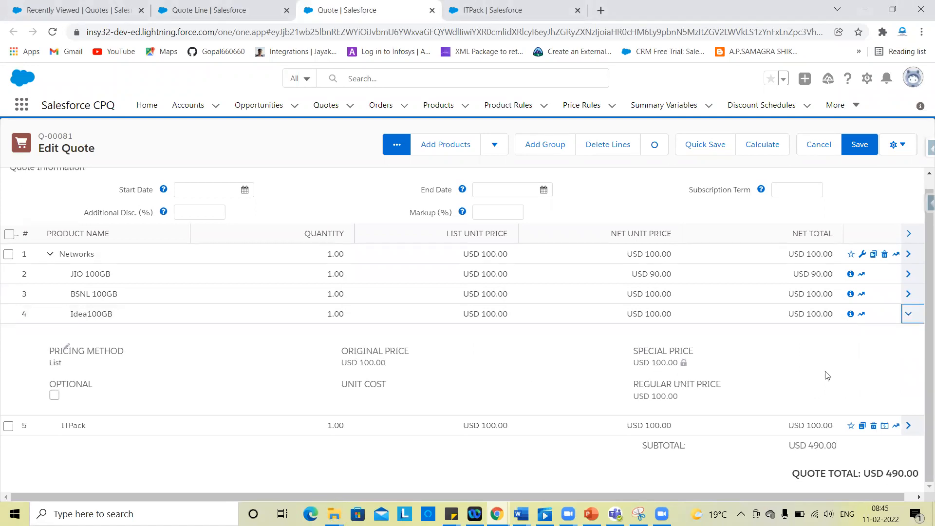
left_click(909, 314)
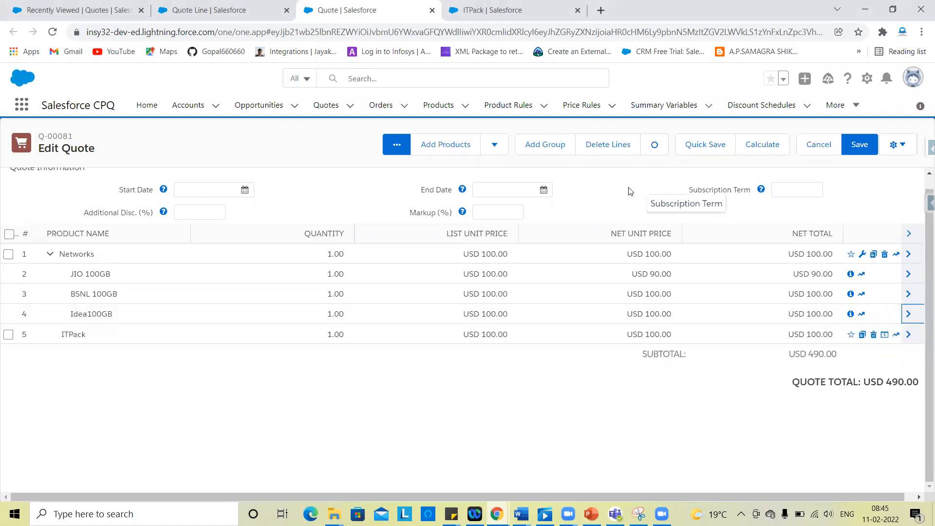
scroll(513, 416, "up", 1)
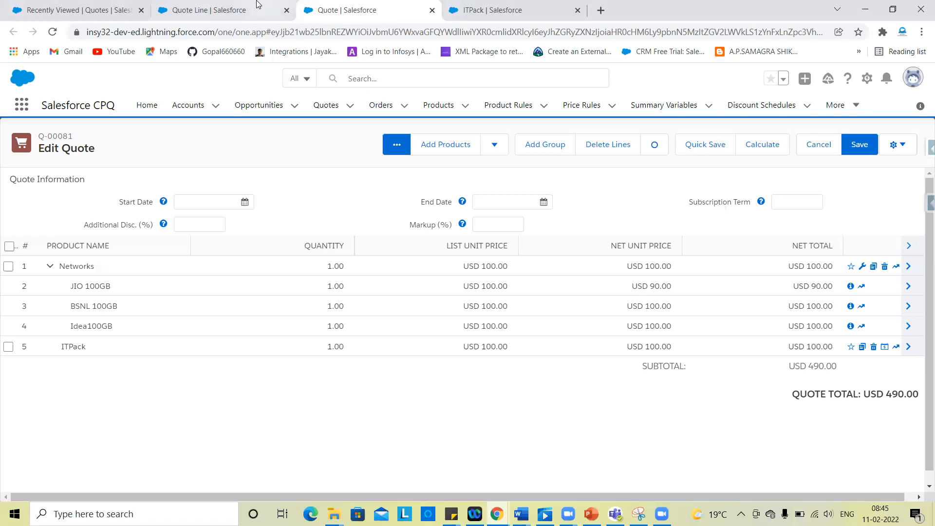
Start a new field set on the Quote Line object with the label Change D and name Change_D
left_click(209, 10)
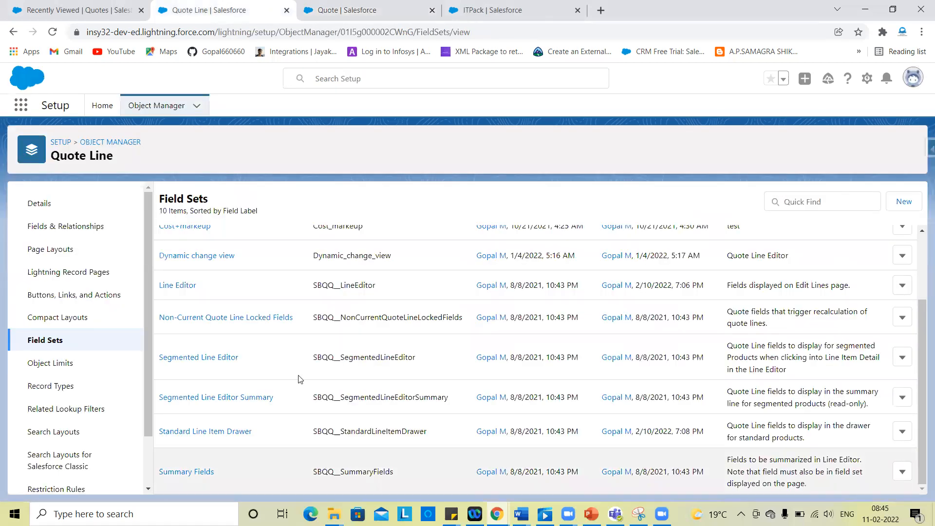
left_click(370, 10)
left_click(231, 7)
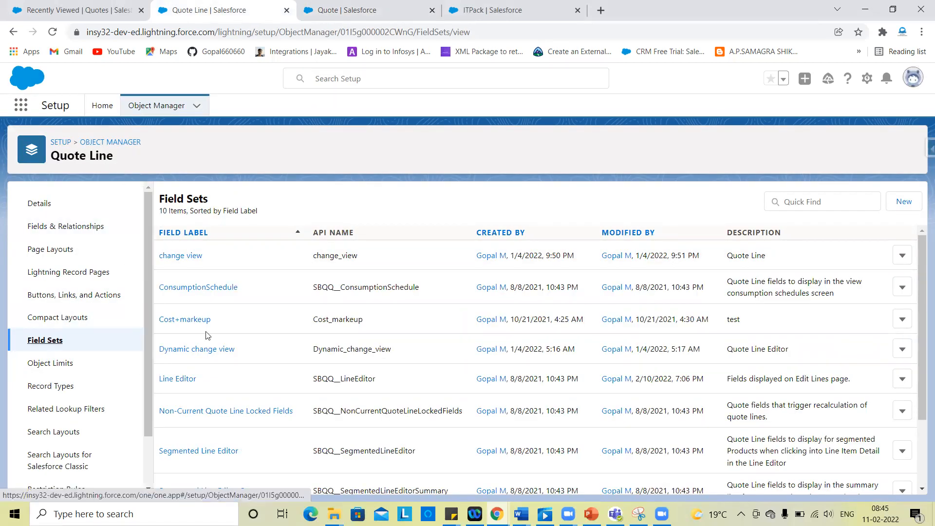
left_click(899, 203)
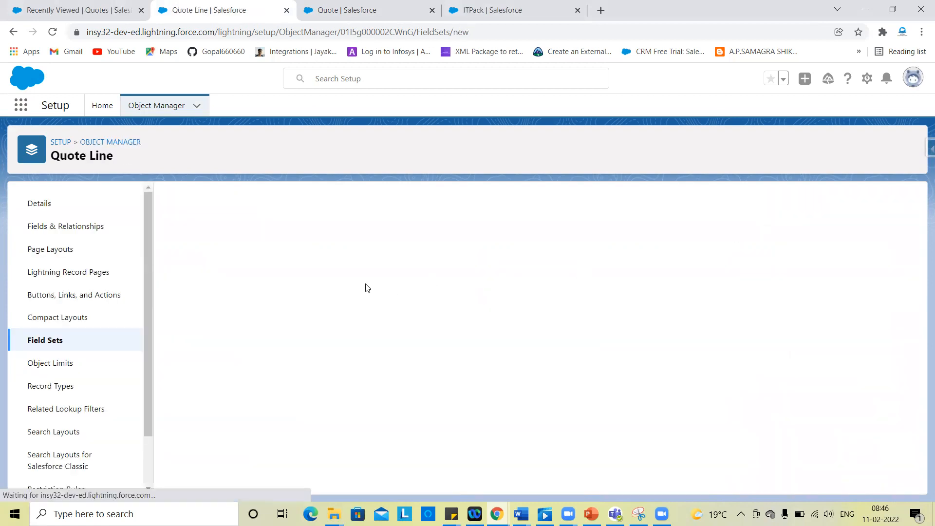
left_click(322, 272)
type("Change D")
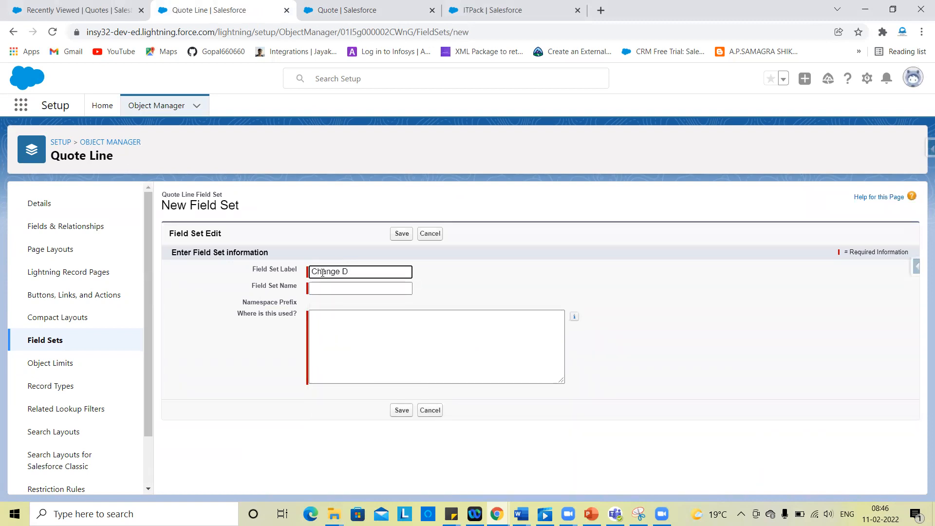
left_click(466, 279)
Describe where the field set is used as "Quote line OBJ" and save it
left_click(395, 325)
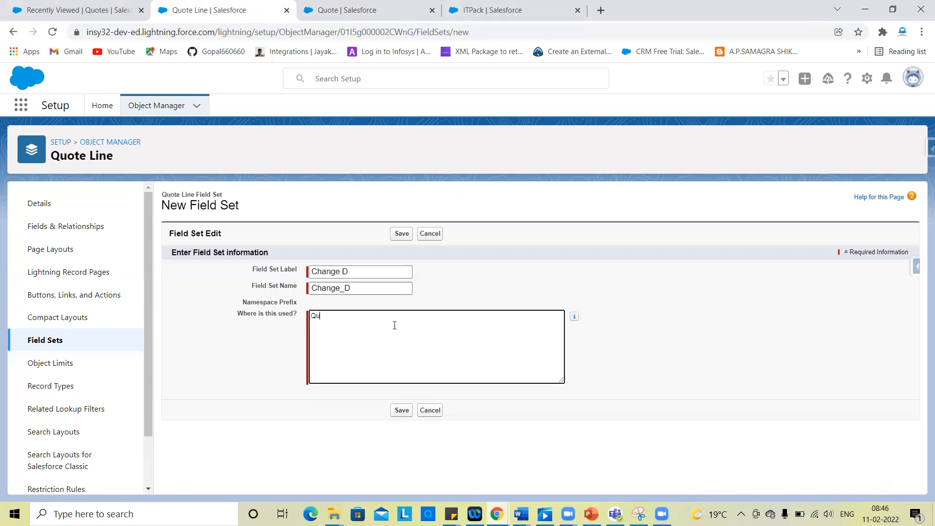
type("Quotr")
key("BackSpace")
key("Num_Lock")
key("BackSpace")
key("BackSpace")
key("BackSpace")
type("Quotr")
left_click(401, 410)
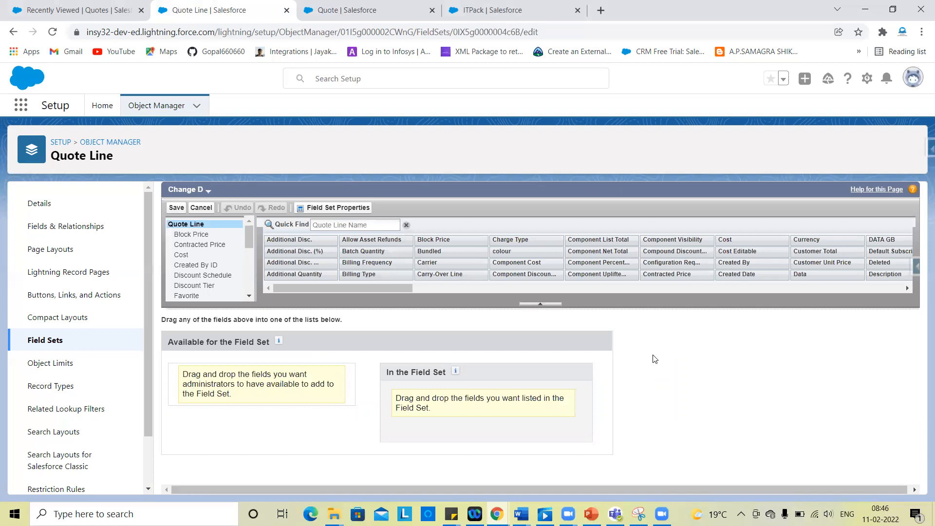
Find the Quantity field and add it to the Change D field set's included fields
left_click(376, 5)
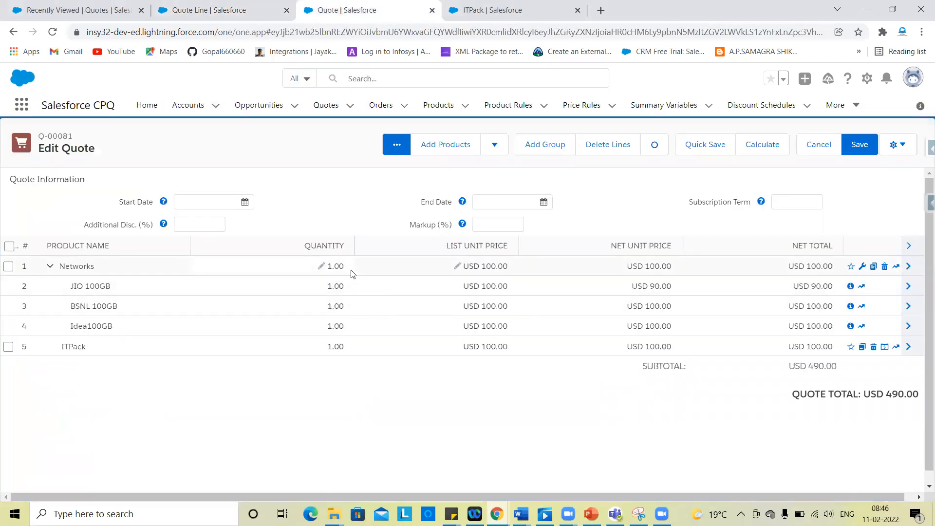
left_click(232, 6)
left_click(333, 226)
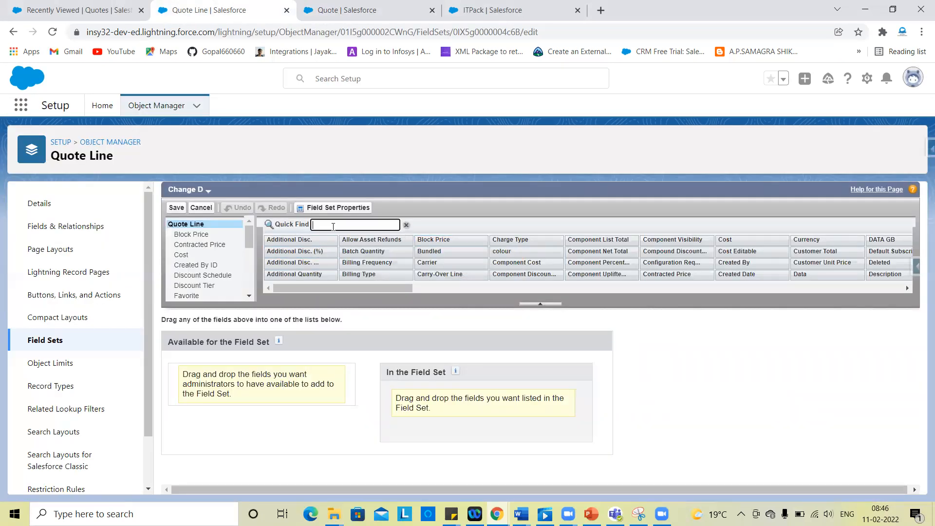
type("Q")
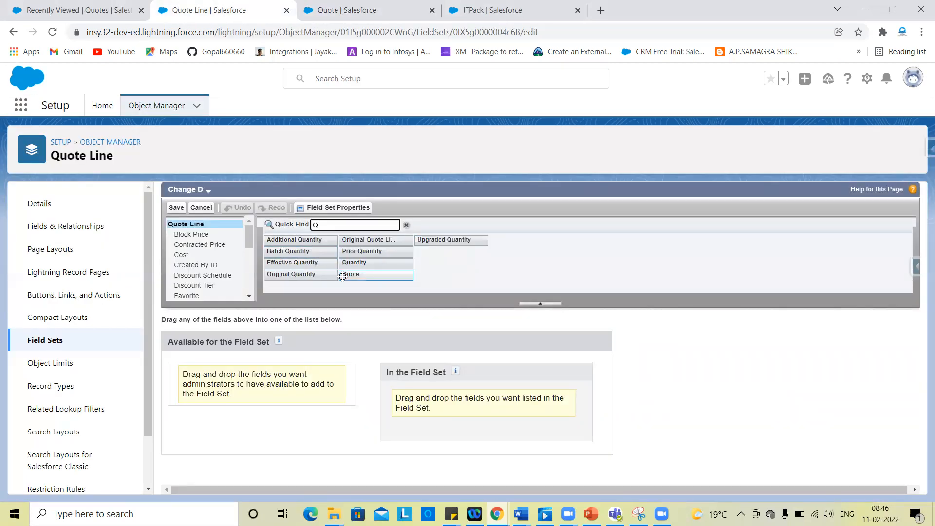
left_click_drag(368, 264, 411, 394)
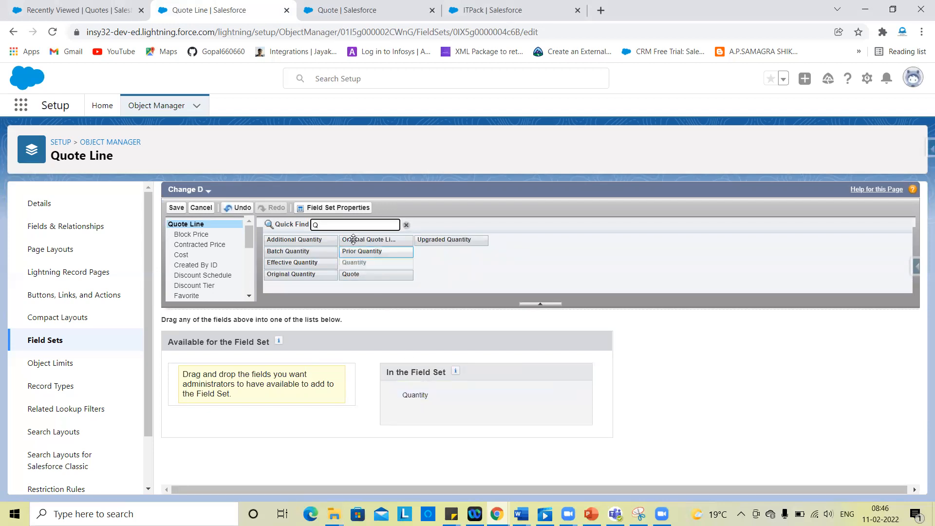
Find the Product Code field and place it above Quantity in the field set
key("BackSpace")
type("C")
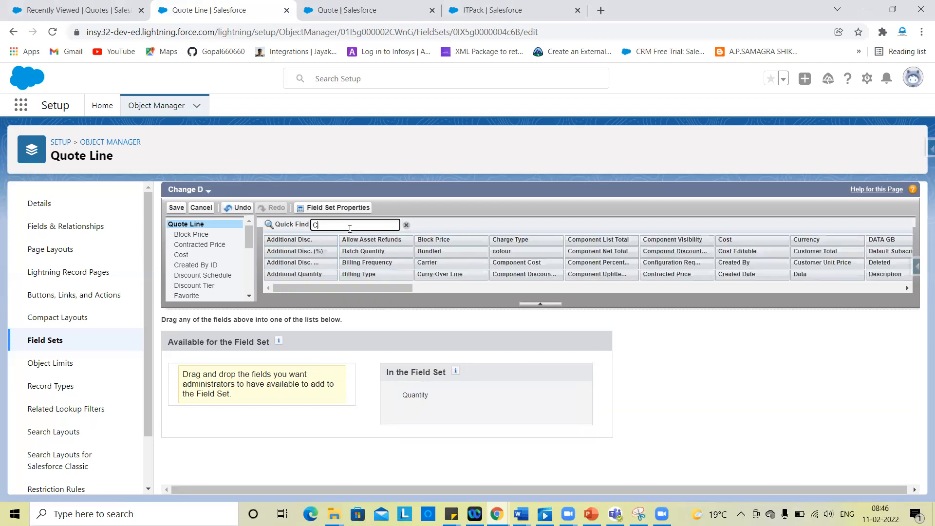
type("ode")
left_click_drag(292, 250, 396, 406)
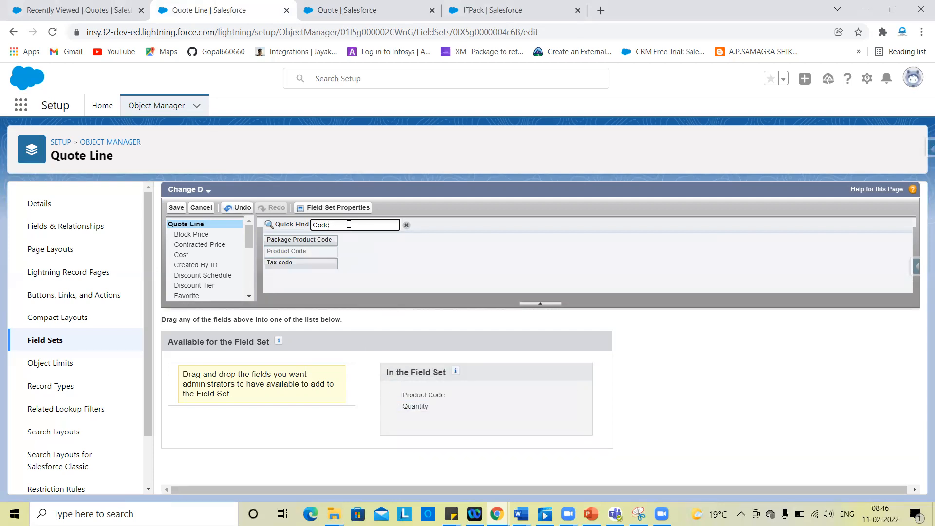
Find the Additional Disc. (%) field and add it below Quantity in the field set
key("BackSpace")
key("BackSpace")
key("BackSpace")
type("add")
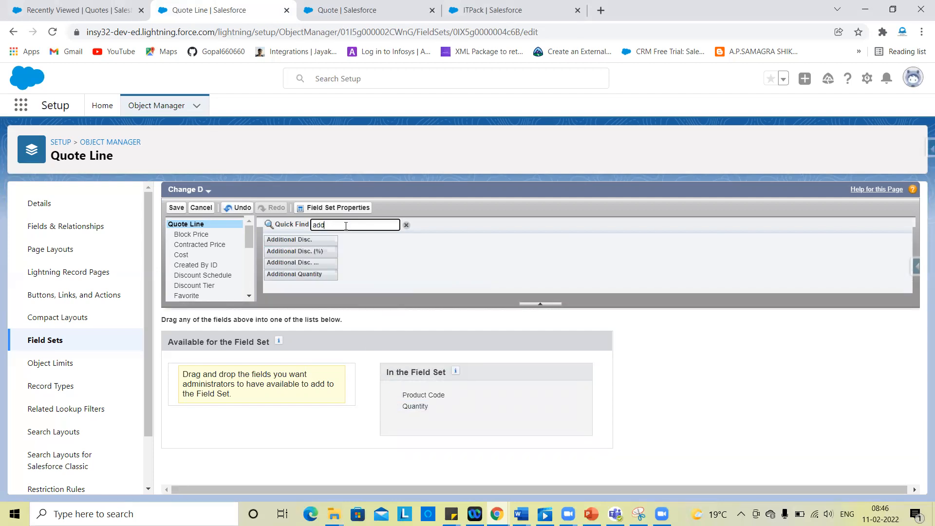
left_click_drag(295, 256, 435, 426)
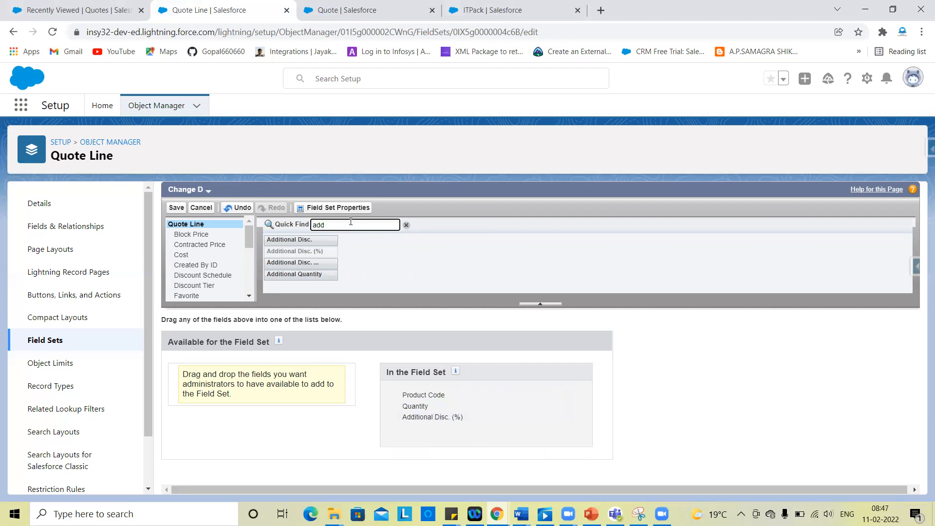
Add the Net Total field below Additional Disc. (%) and save the field set
key("BackSpace")
type("net")
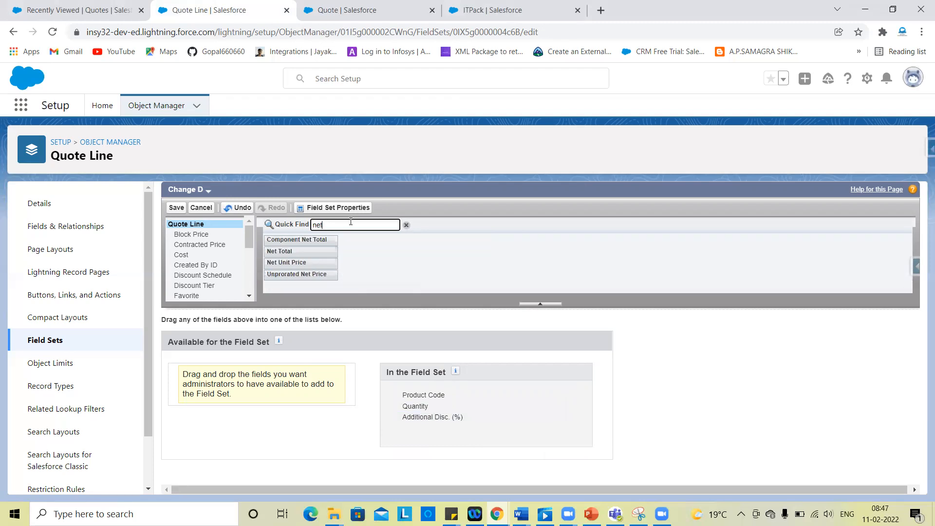
left_click_drag(285, 251, 412, 441)
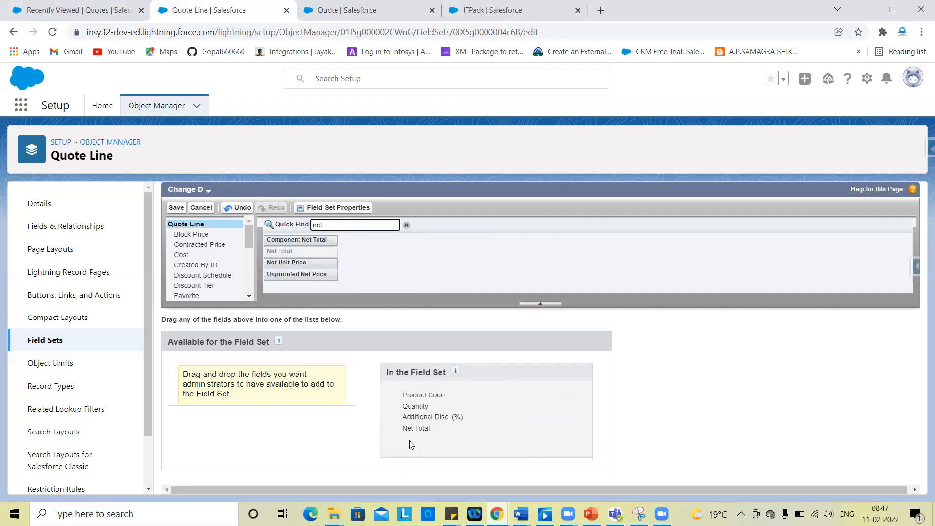
left_click(177, 207)
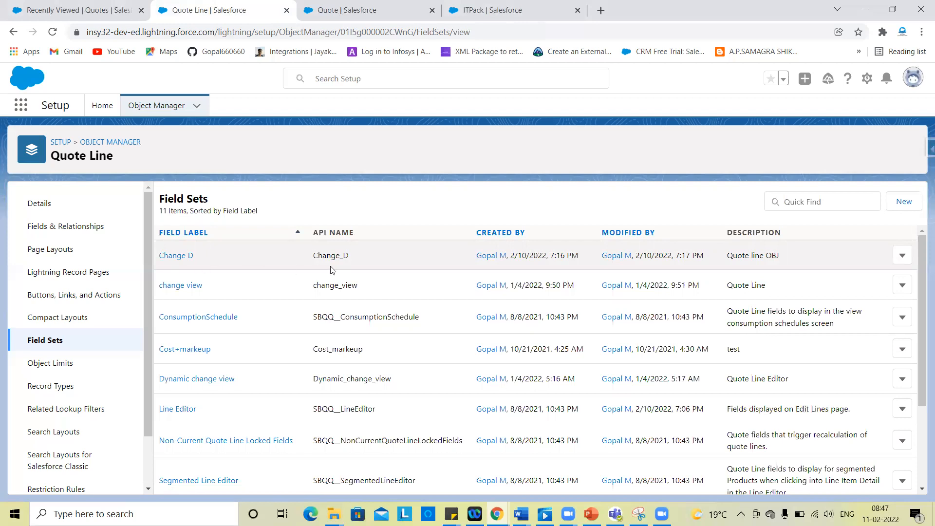
Duplicate the browser tab showing the Quote Line field sets and switch to the copy
left_click(354, 7)
left_click(222, 7)
right_click(238, 4)
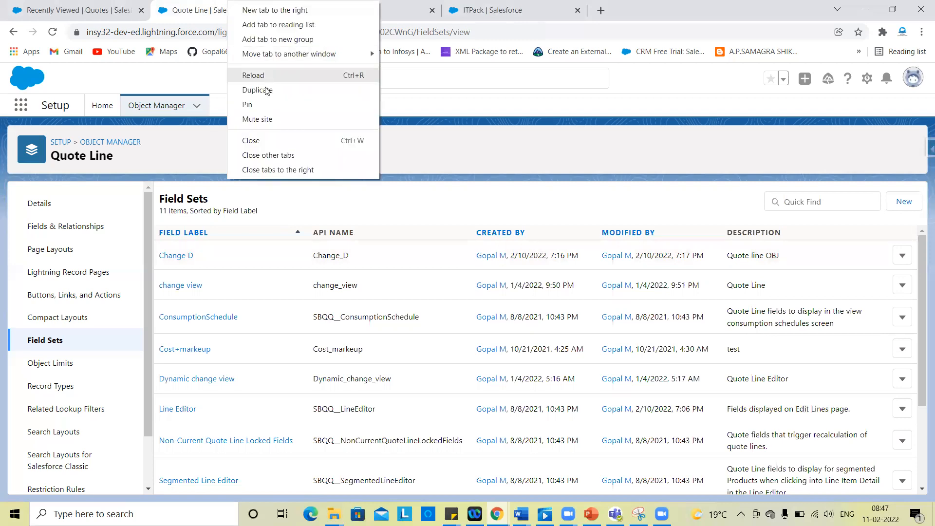
left_click(277, 87)
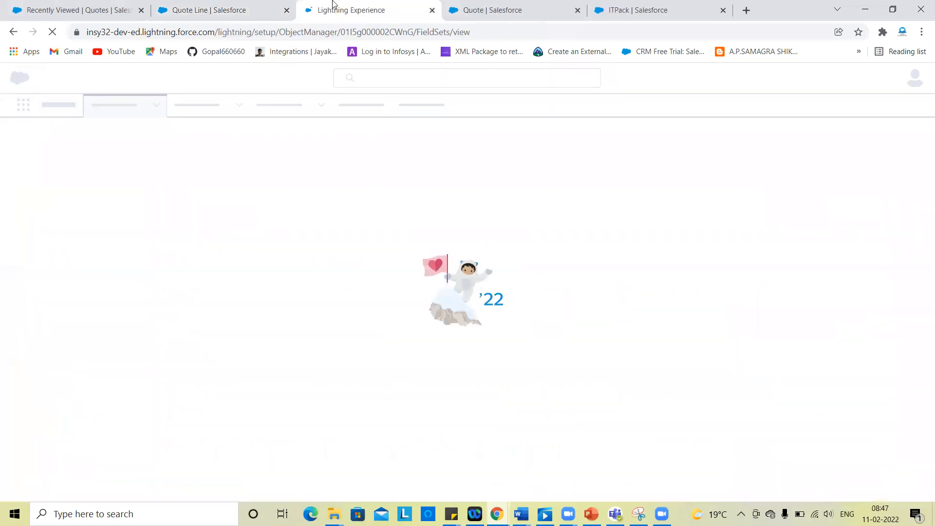
left_click(247, 4)
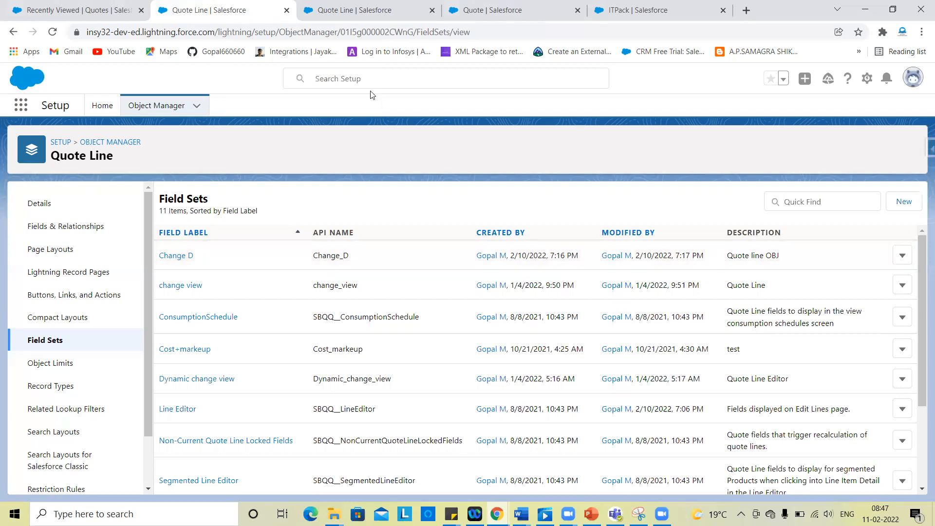
left_click(354, 12)
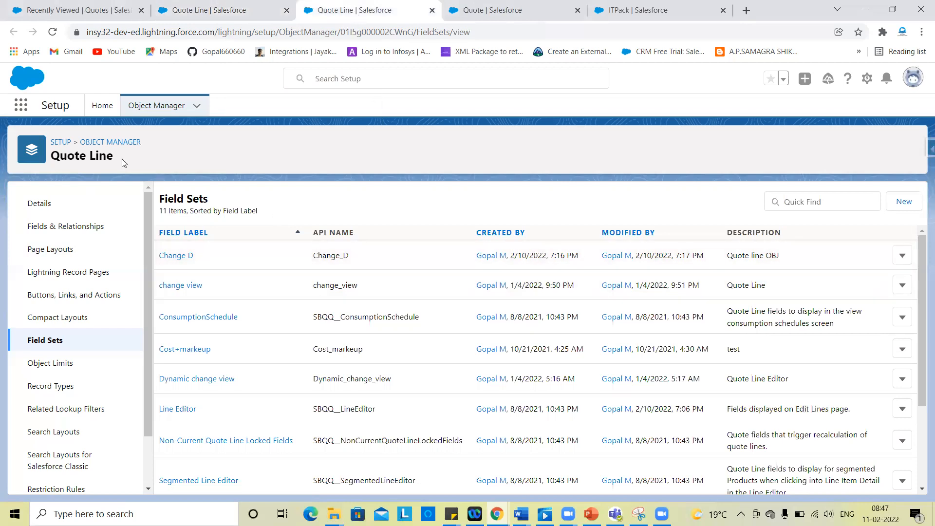
Search the Object Manager for "Quote" and open the custom Quote object SBQQ__Quote__c
left_click(156, 106)
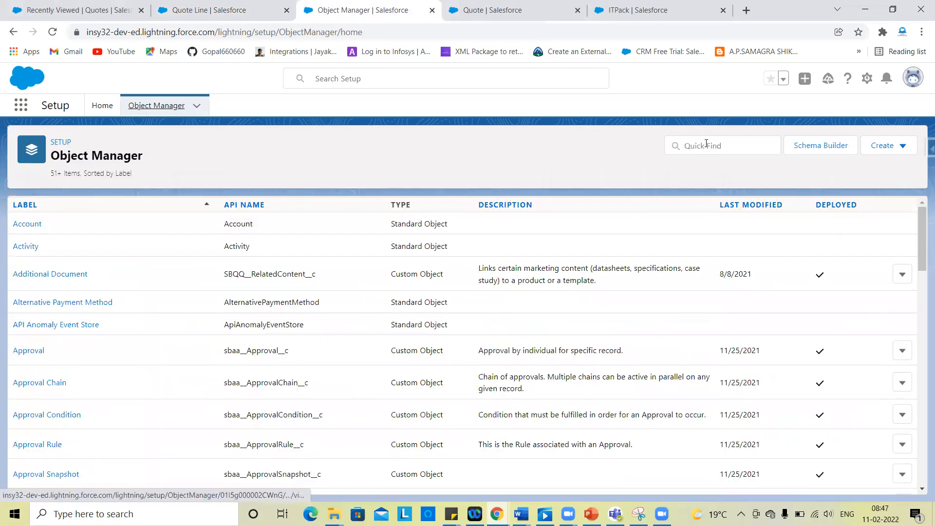
left_click(706, 144)
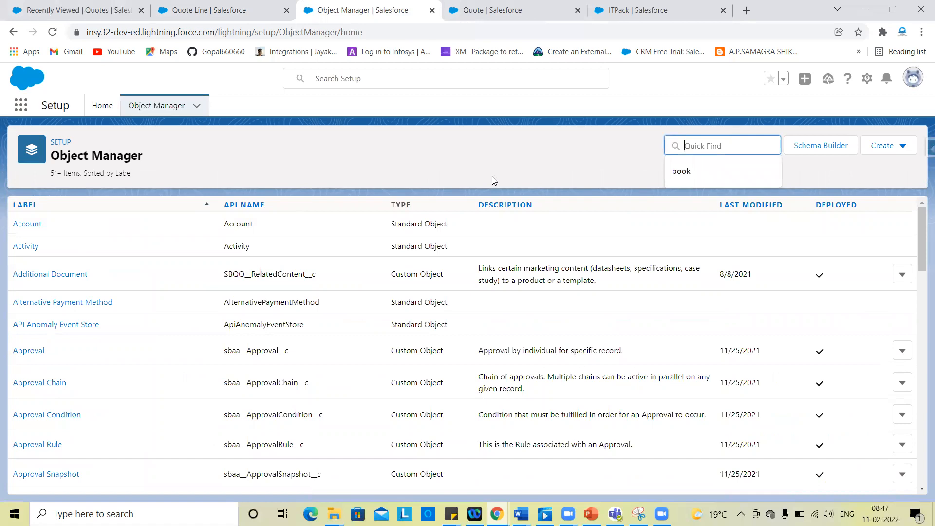
type("Quote")
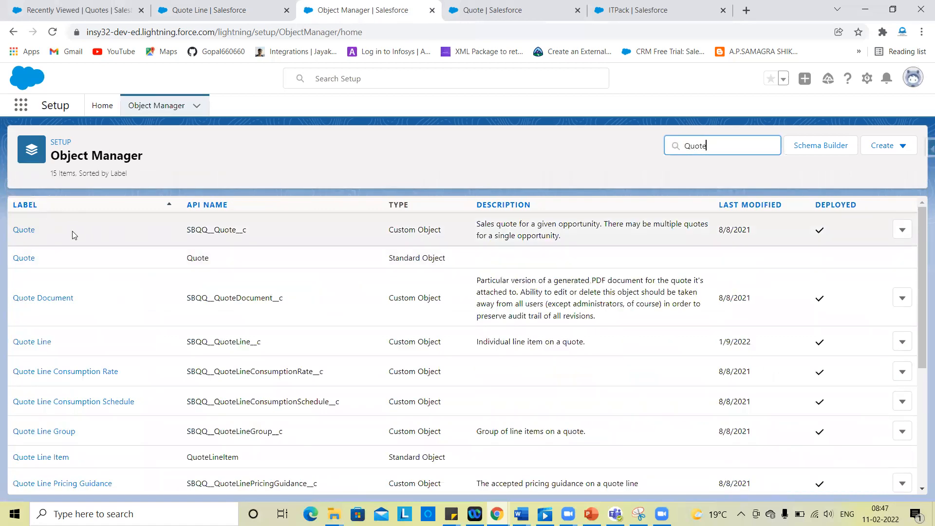
left_click(23, 231)
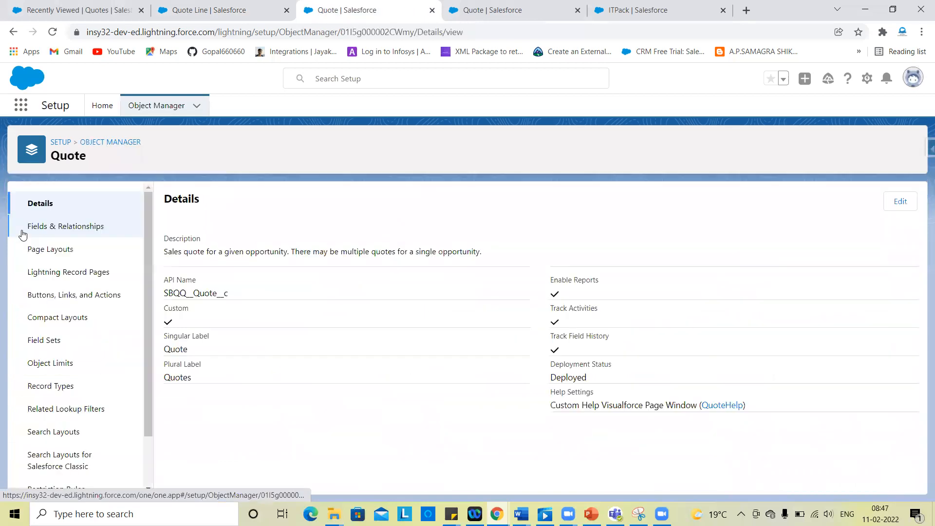
Open the Quote object's Fields & Relationships and look through its list of fields
left_click(71, 225)
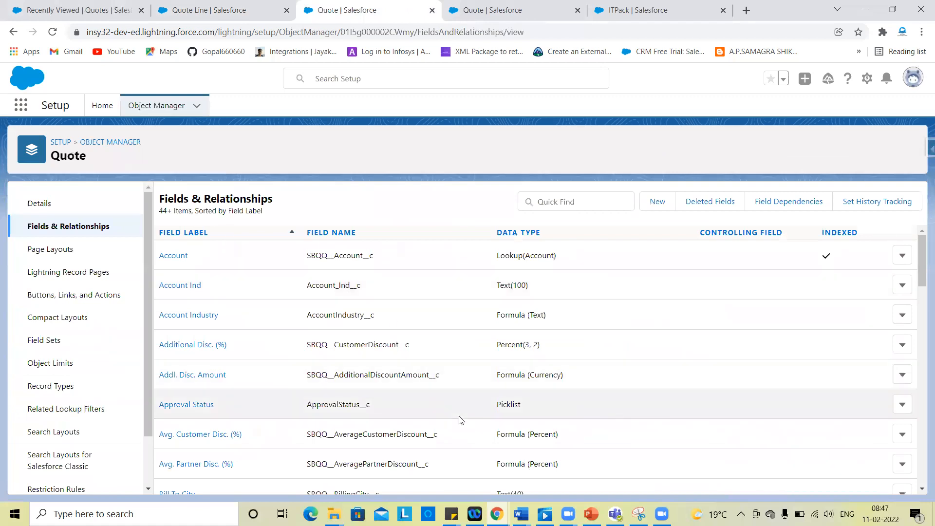
scroll(461, 420, "down", 2)
scroll(461, 420, "down", 2)
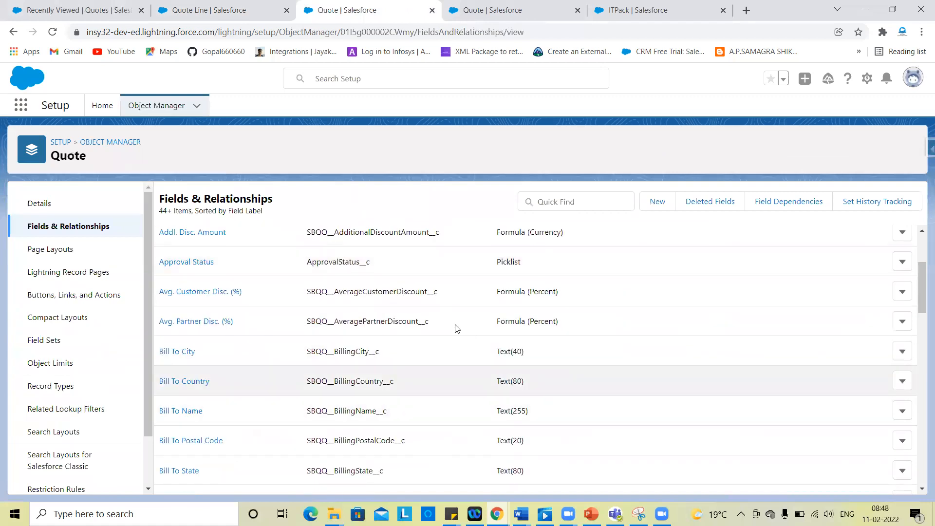
scroll(440, 368, "down", 14)
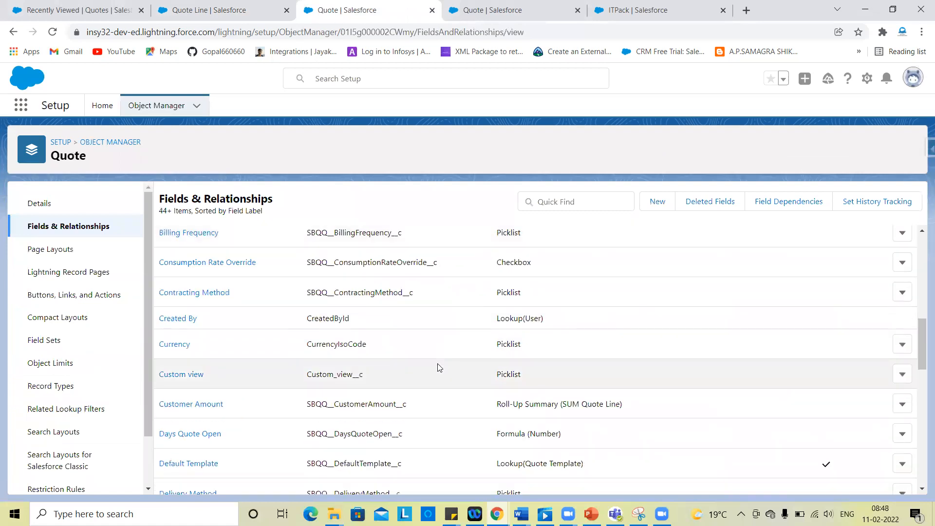
scroll(469, 392, "down", 7)
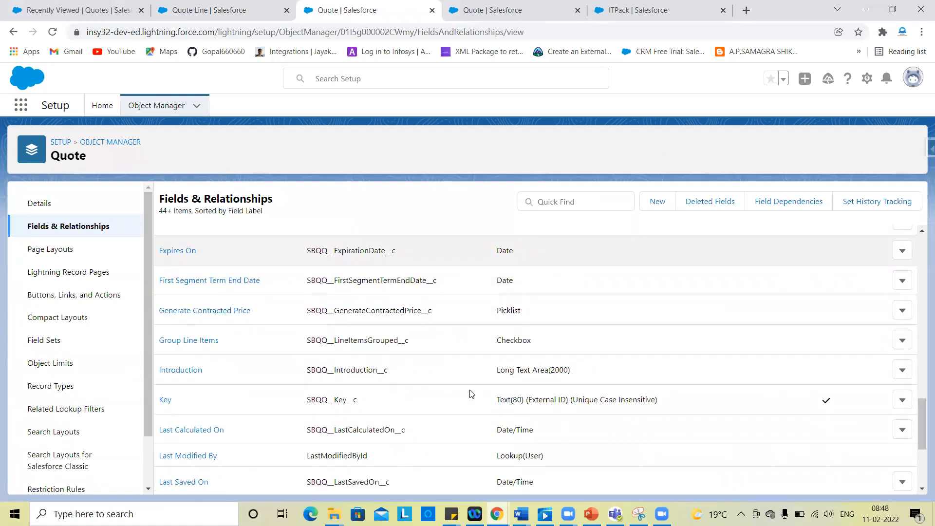
scroll(456, 427, "down", 2)
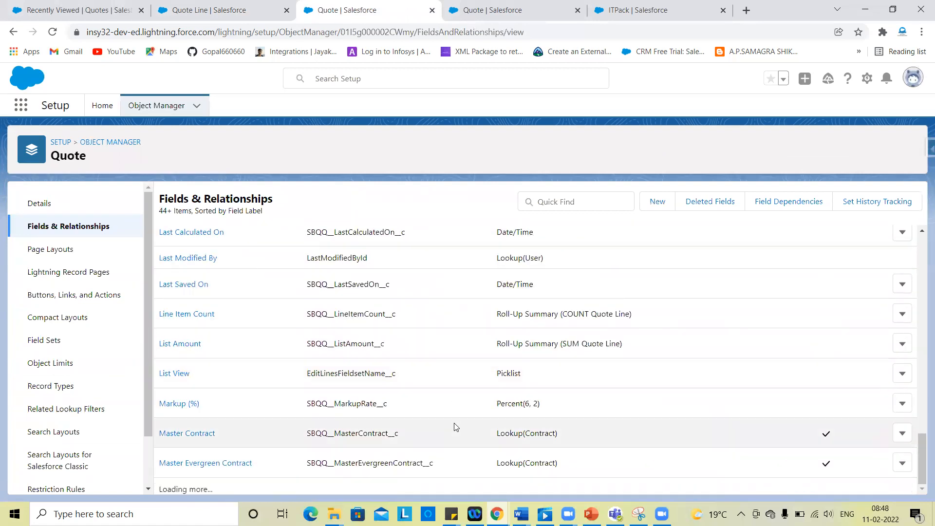
scroll(416, 443, "down", 12)
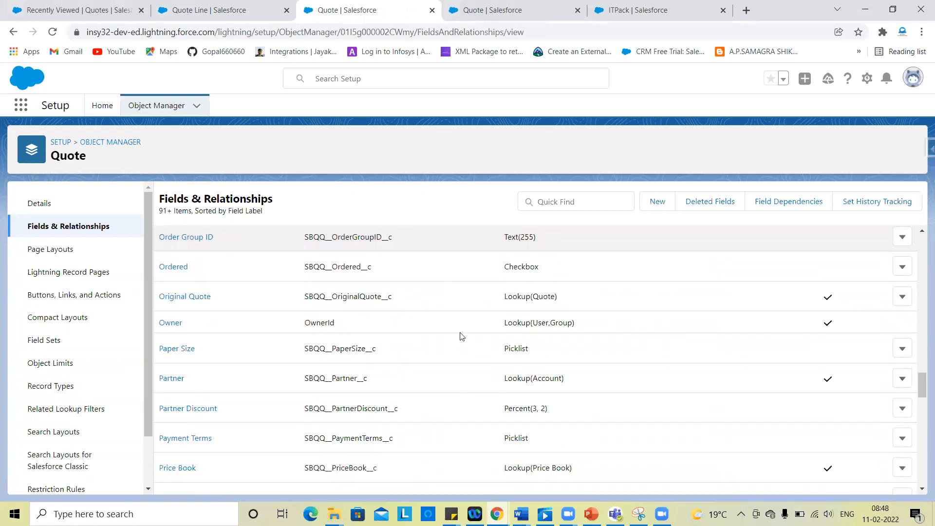
scroll(463, 386, "down", 20)
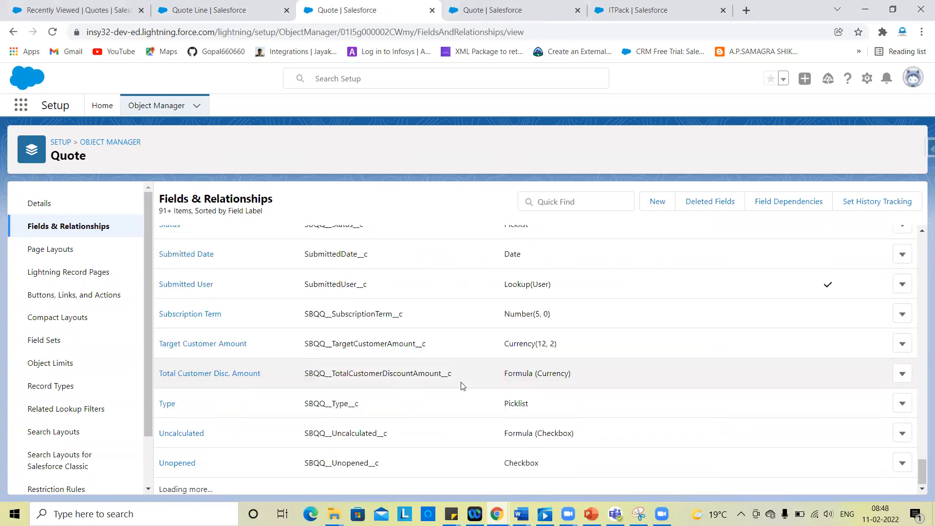
scroll(463, 386, "up", 20)
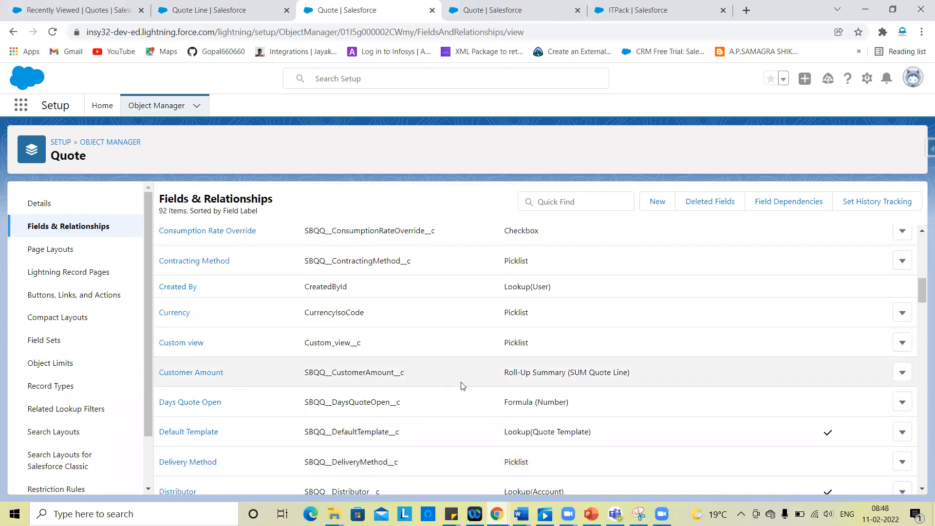
Search the field list page for "cus" and open the Custom view field in a new browser tab
key("ctrl+f")
type("cu")
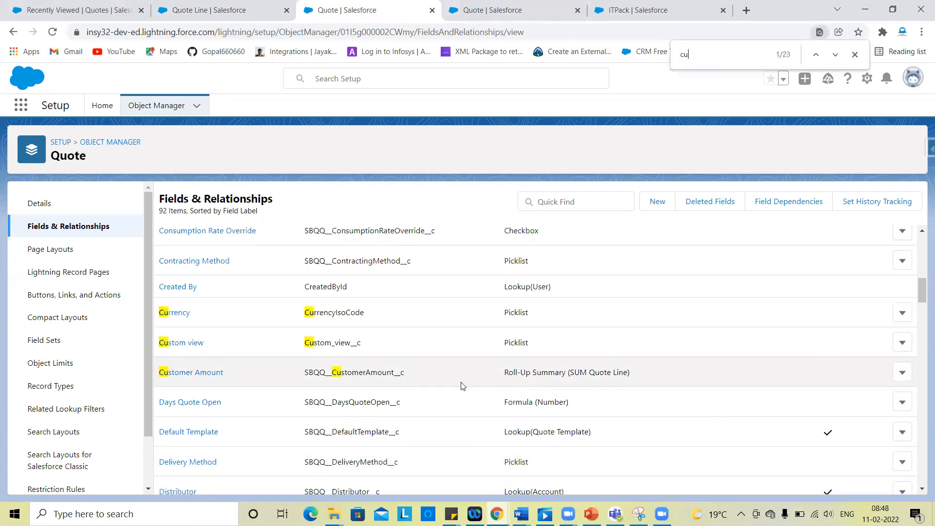
type("s")
right_click(191, 346)
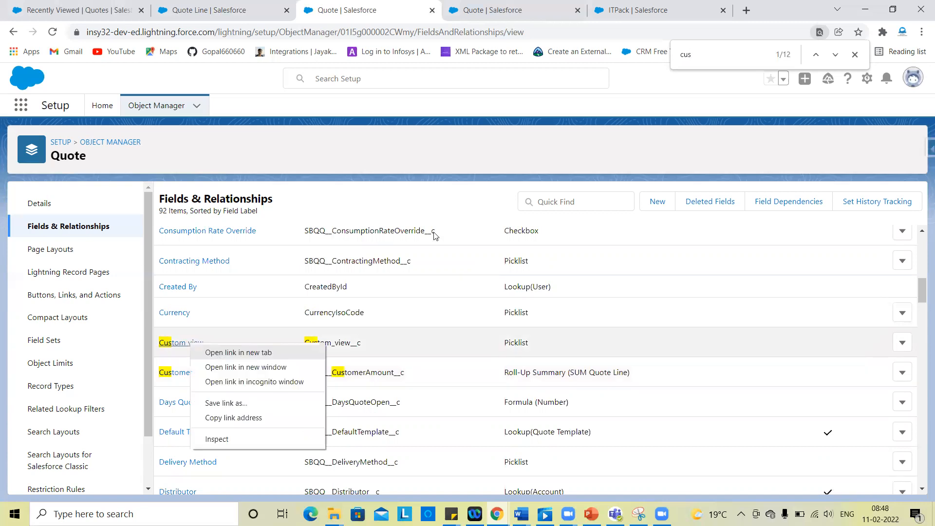
left_click(238, 352)
left_click(467, 4)
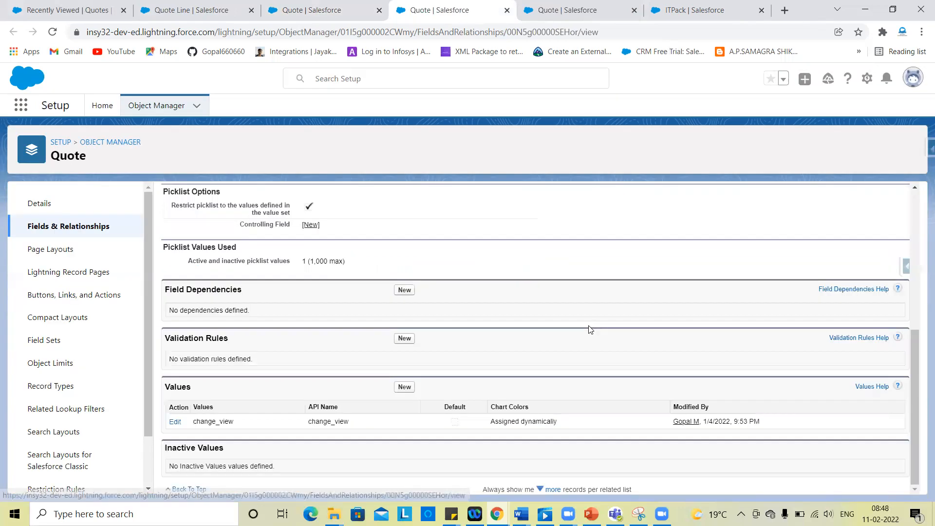
Review the Custom view field's definition and picklist values, and return to the Quote field list
scroll(647, 355, "down", 1)
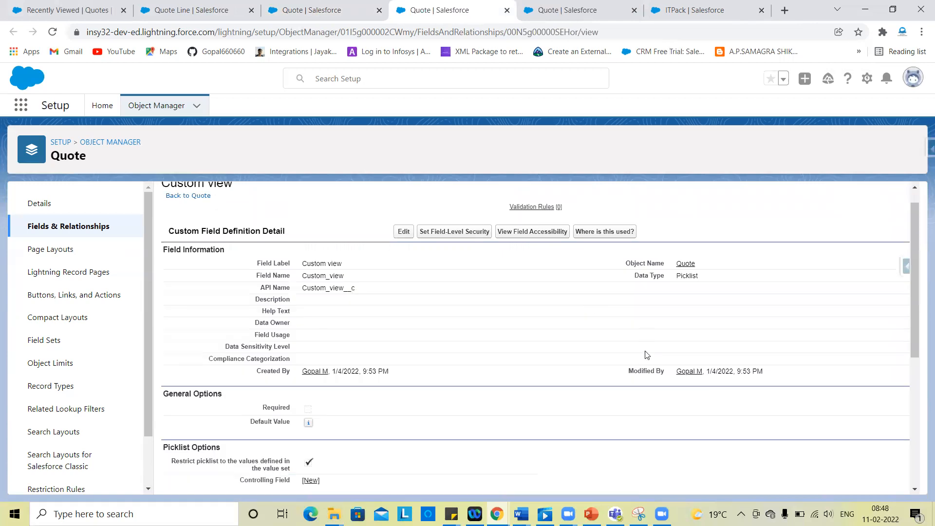
scroll(647, 355, "down", 2)
scroll(646, 355, "down", 3)
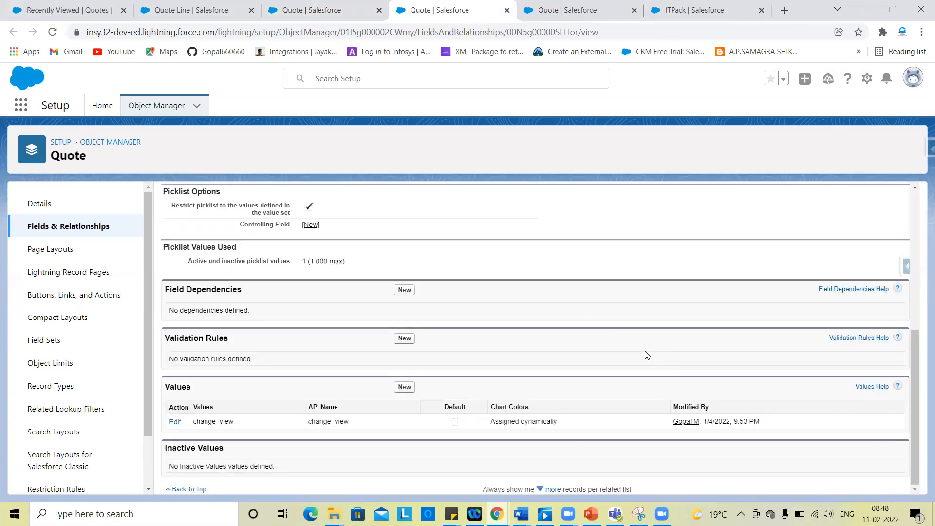
scroll(647, 354, "up", 6)
key("ctrl+Page_Up")
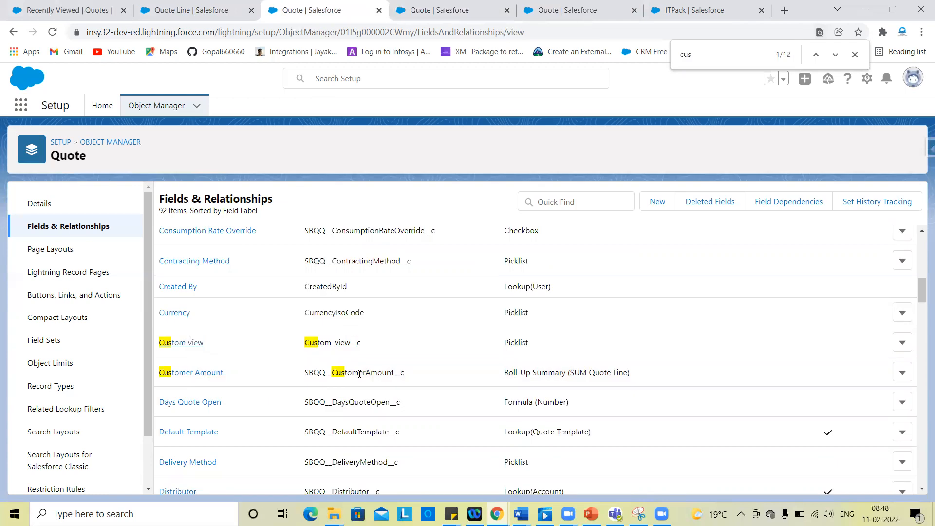
scroll(399, 306, "up", 2)
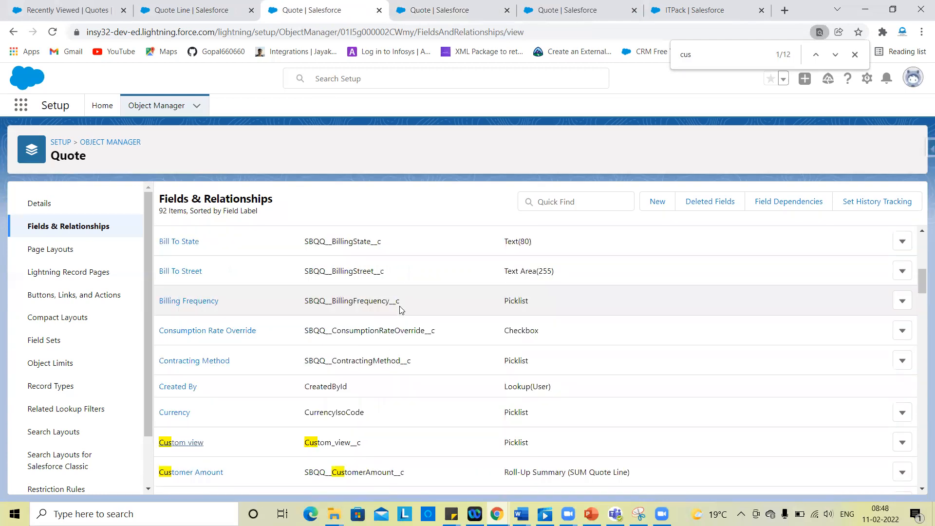
scroll(399, 306, "down", 2)
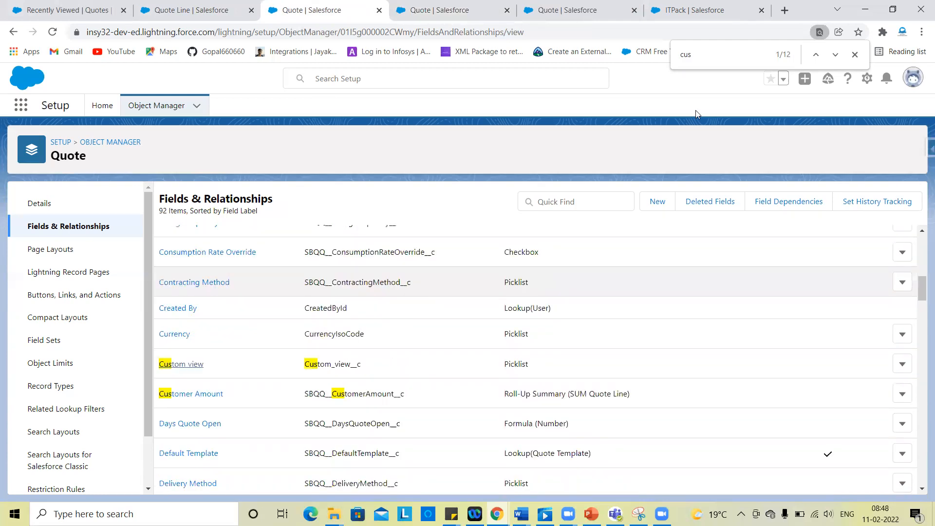
Search the field list page for "Edit" to locate the EditLinesFieldsetName__c field
left_click(701, 58)
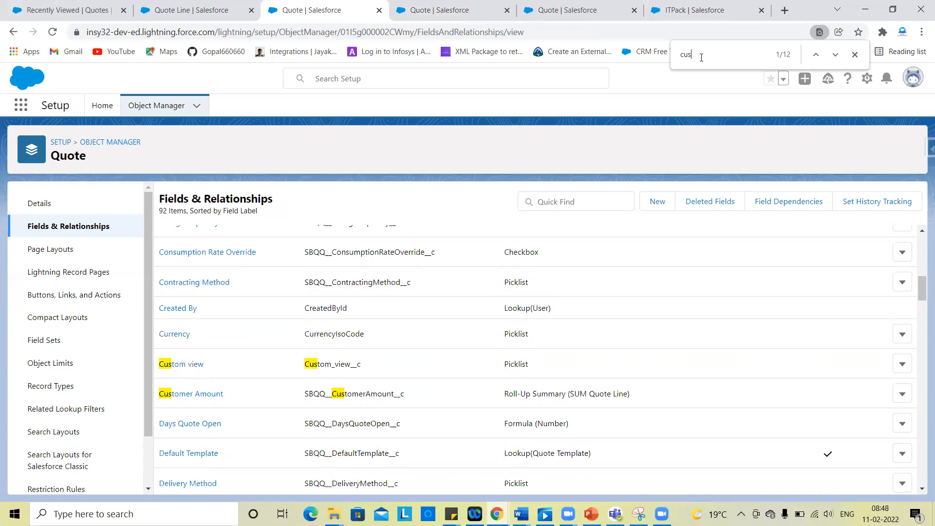
key("BackSpace")
key("BackSpace")
key("BackSpace")
type("Q")
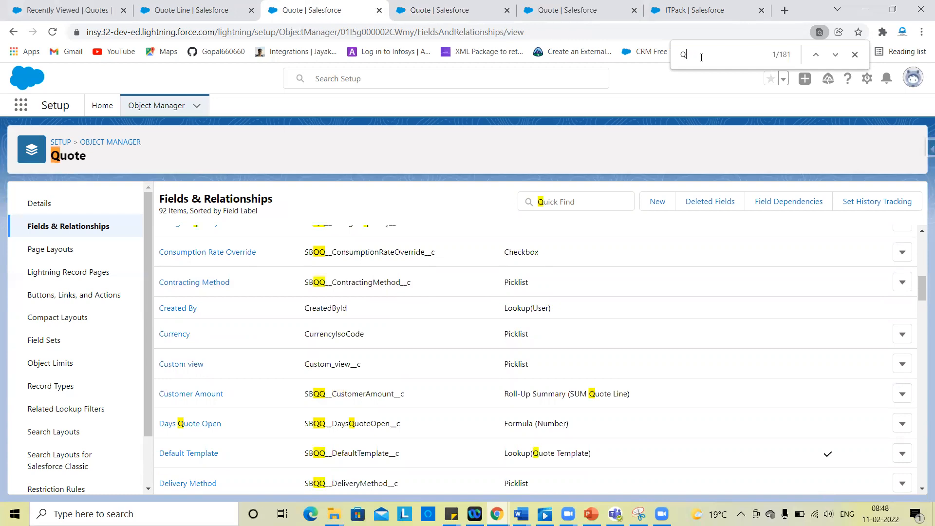
type("y")
key("BackSpace")
key("BackSpace")
type("E")
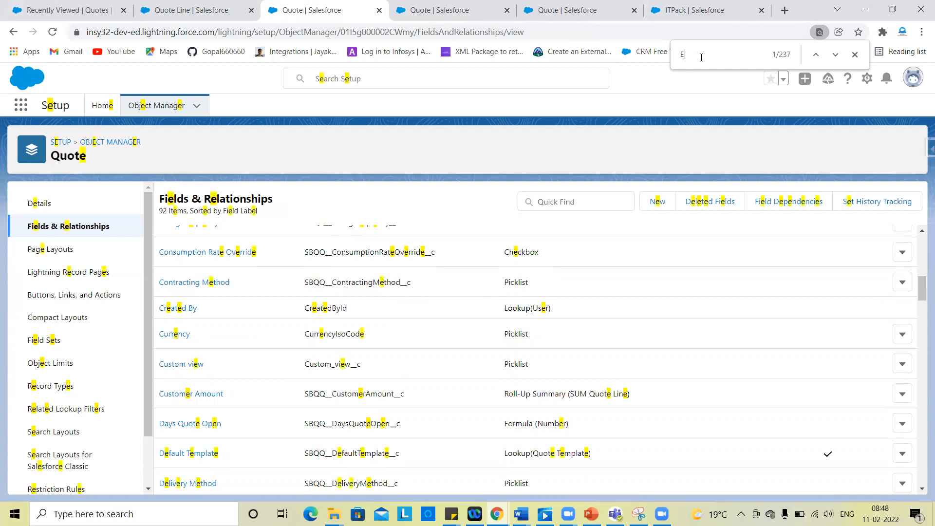
type("di")
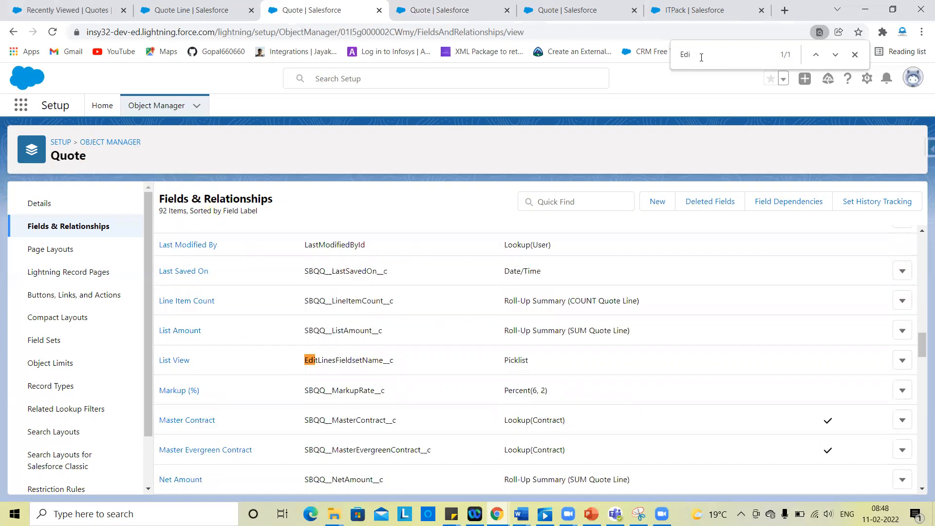
type("t")
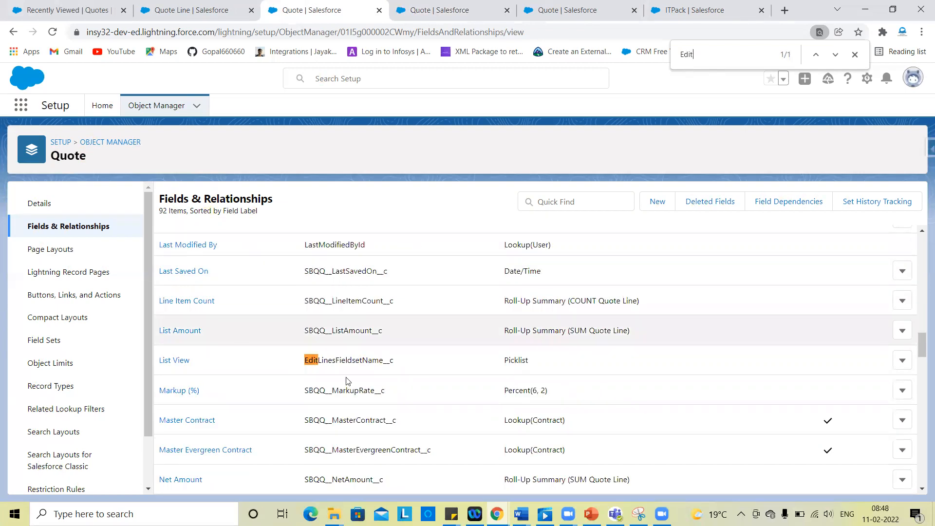
Open the List View field in a new browser tab and close the Custom view field's tab
right_click(174, 361)
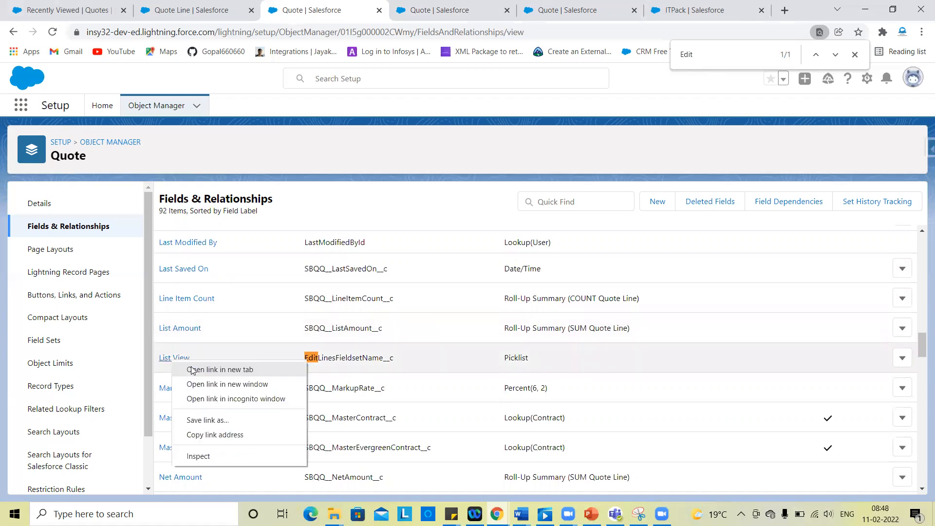
key("Return")
left_click(506, 4)
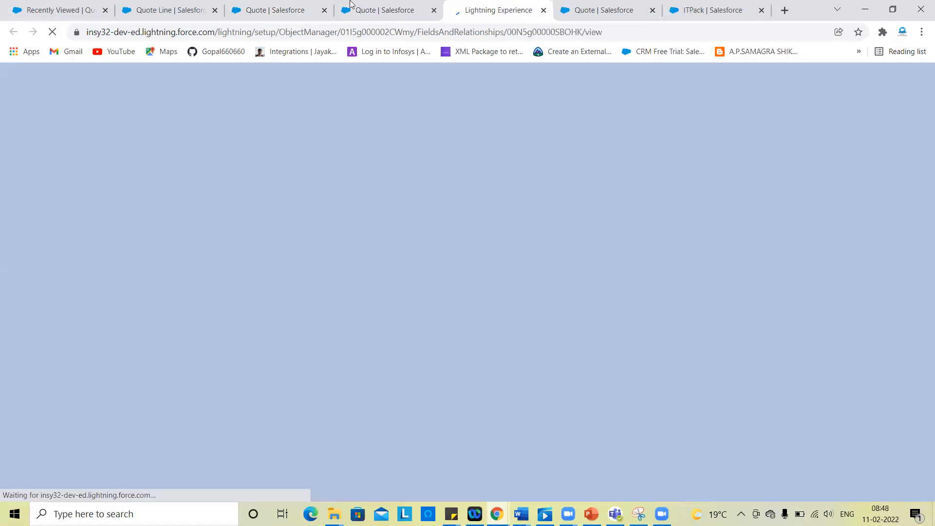
left_click(423, 7)
left_click(433, 10)
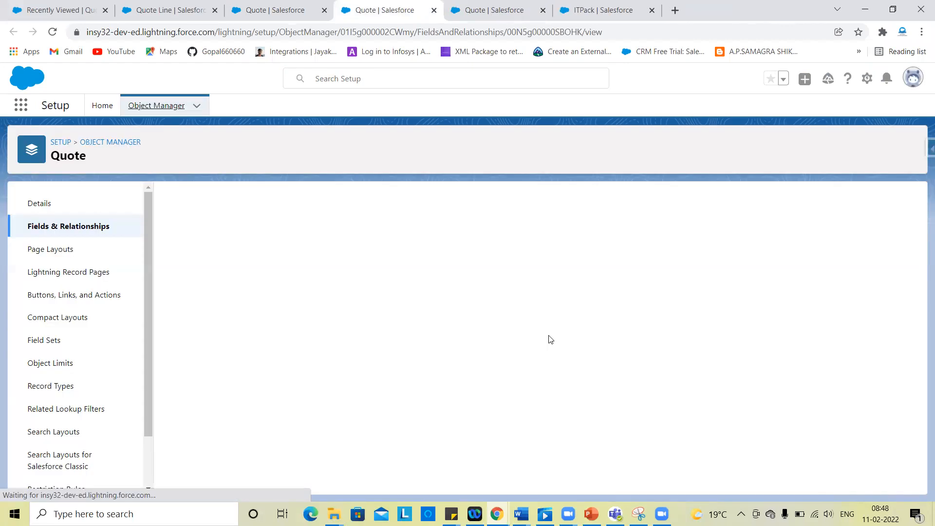
Check the List View field's definition and picklist values, and copy its field name EditLinesFieldsetName
scroll(568, 341, "down", 5)
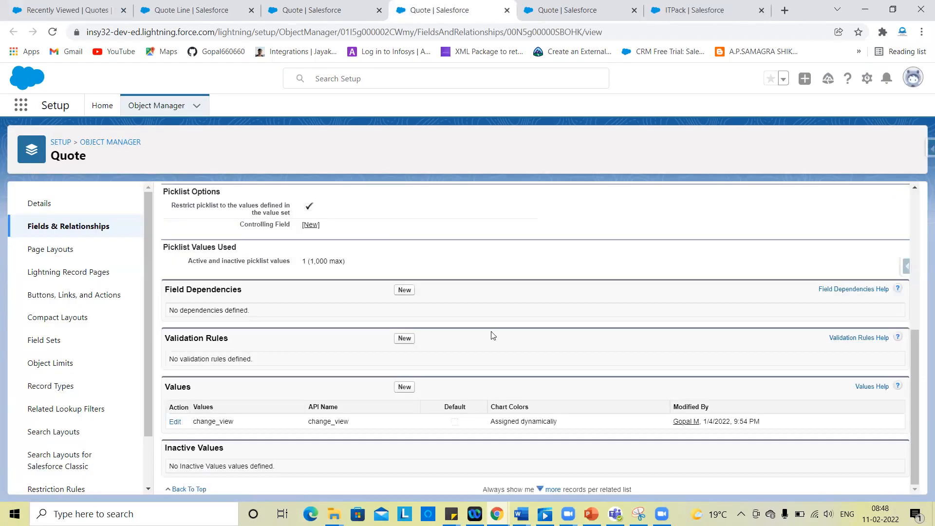
scroll(347, 307, "up", 5)
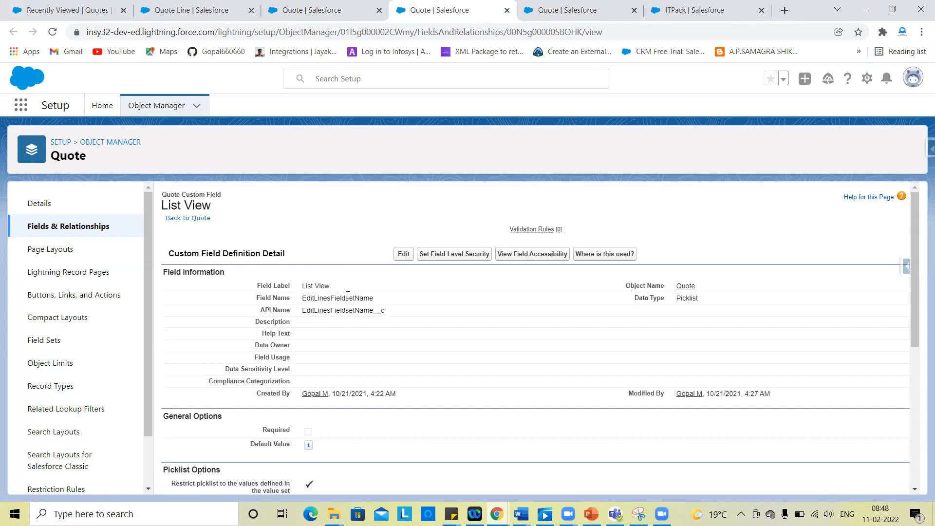
double_click(348, 296)
key("ctrl+c")
Switch to Sticky Notes, paste the copied field name a few lines below the last entry, and return to the browser
left_click(451, 514)
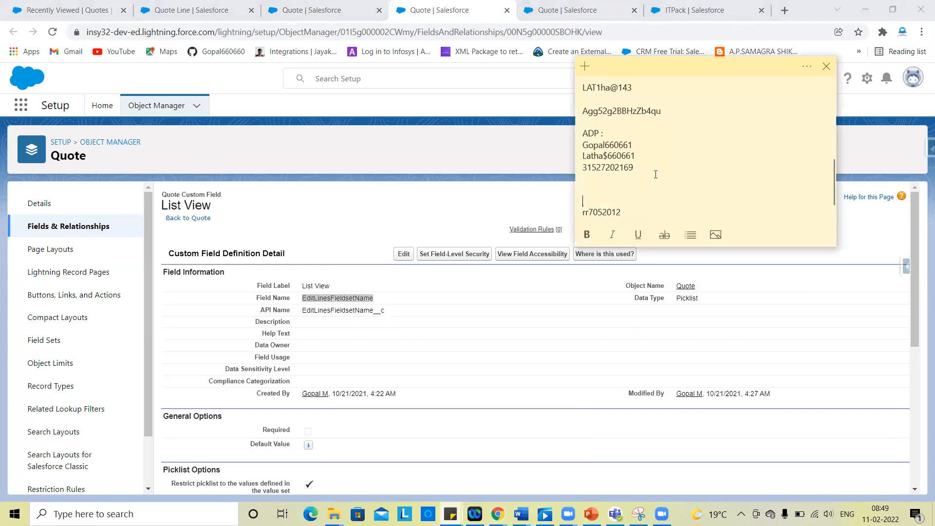
scroll(640, 202, "down", 1)
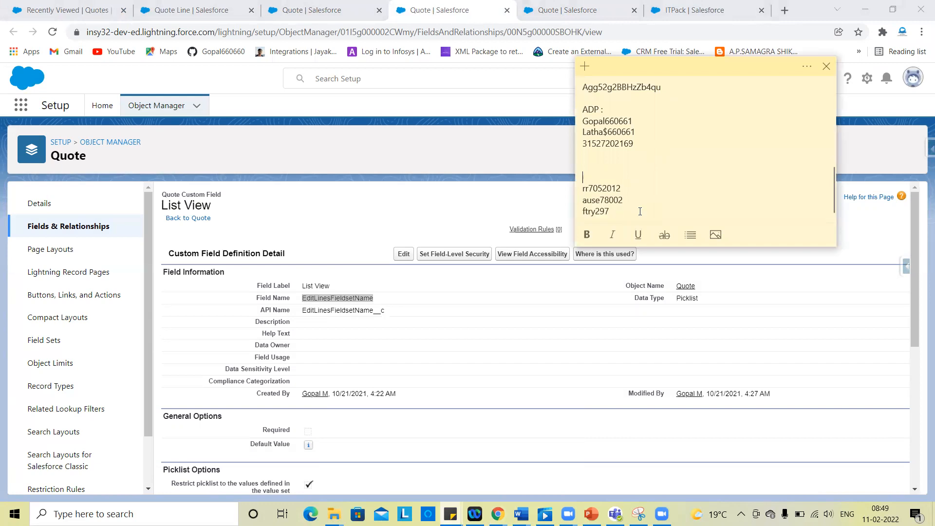
left_click(640, 211)
key("Return")
key("Return")
key("Return")
scroll(640, 211, "down", 2)
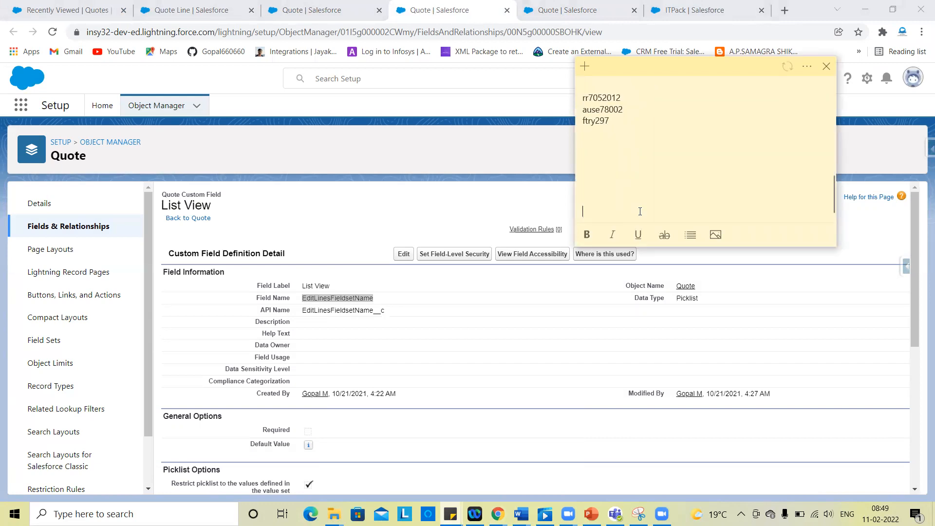
key("ctrl+v")
left_click(547, 309)
Review the List View field's details and delete that field from the Quote object's field list
scroll(546, 309, "down", 6)
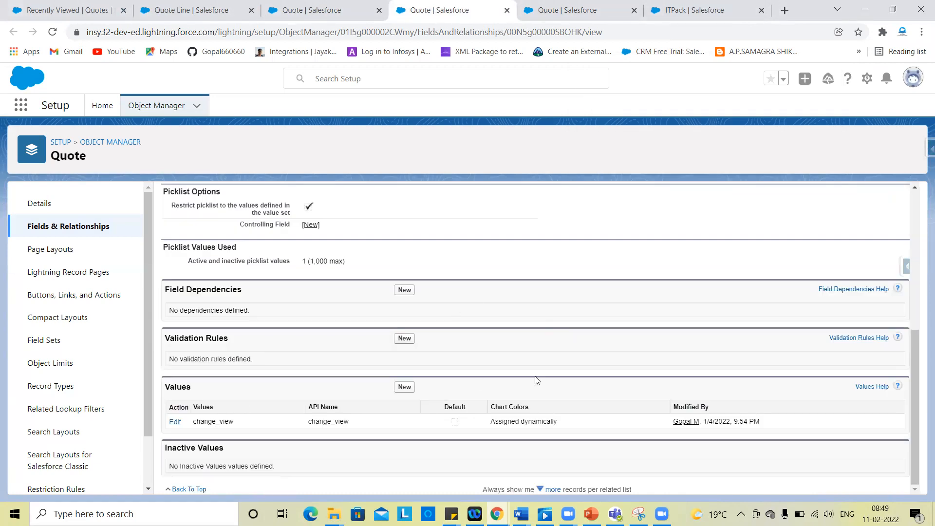
scroll(672, 288, "up", 6)
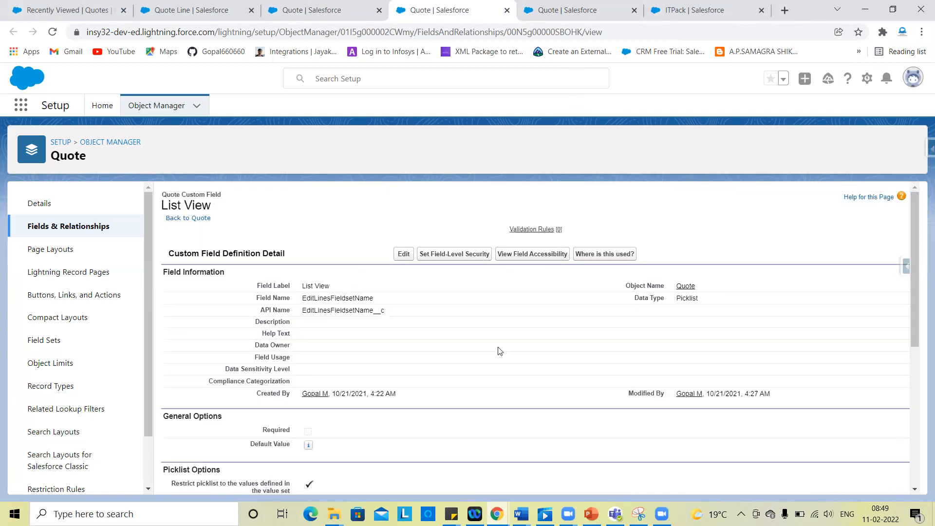
scroll(498, 351, "down", 5)
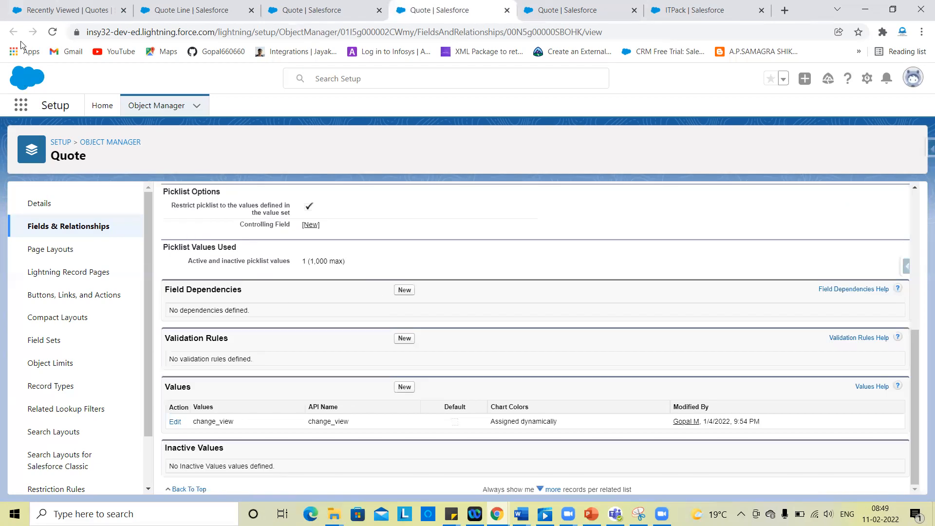
left_click(329, 6)
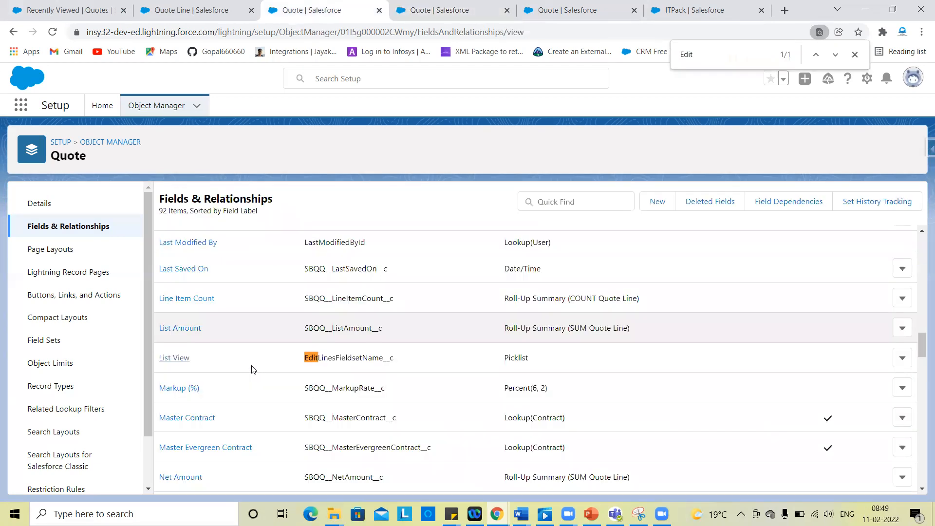
left_click(902, 358)
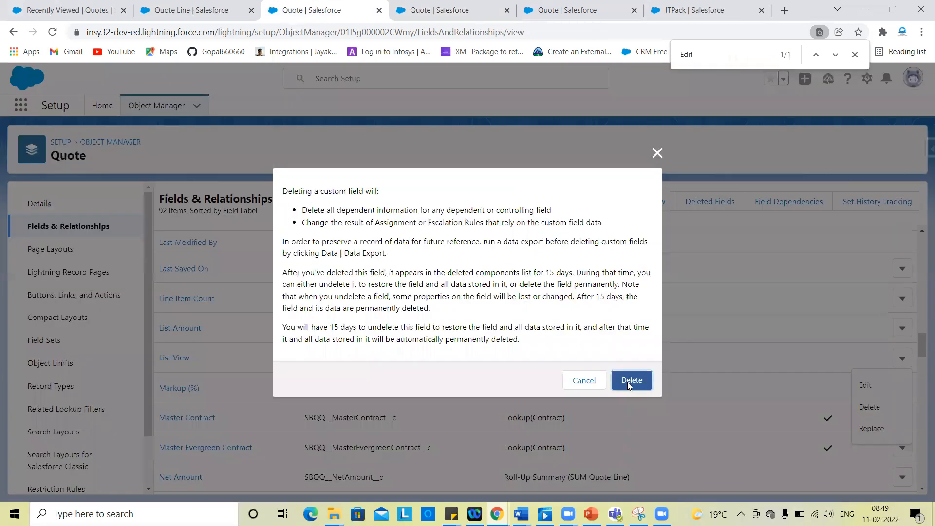
left_click(628, 381)
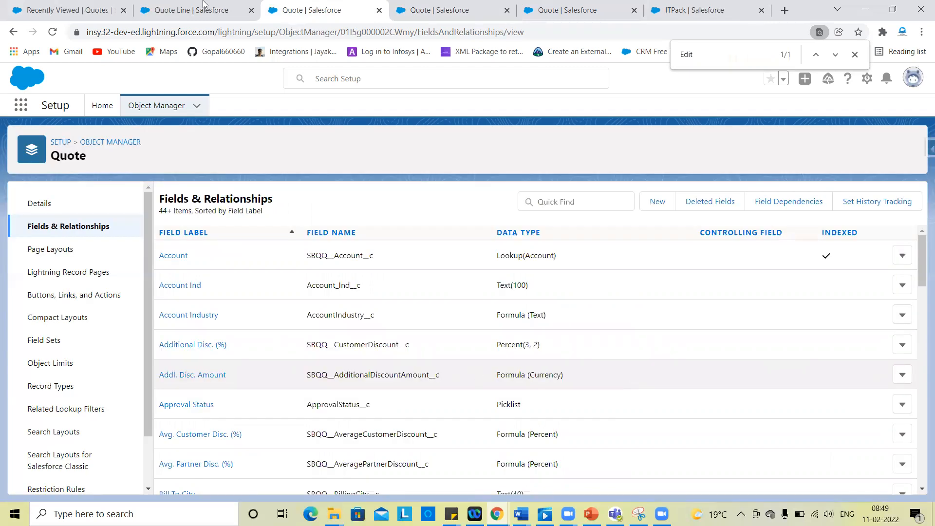
Check the Change D entry among Quote Line's field sets, and start a new custom field of type Picklist on the Quote object
left_click(163, 6)
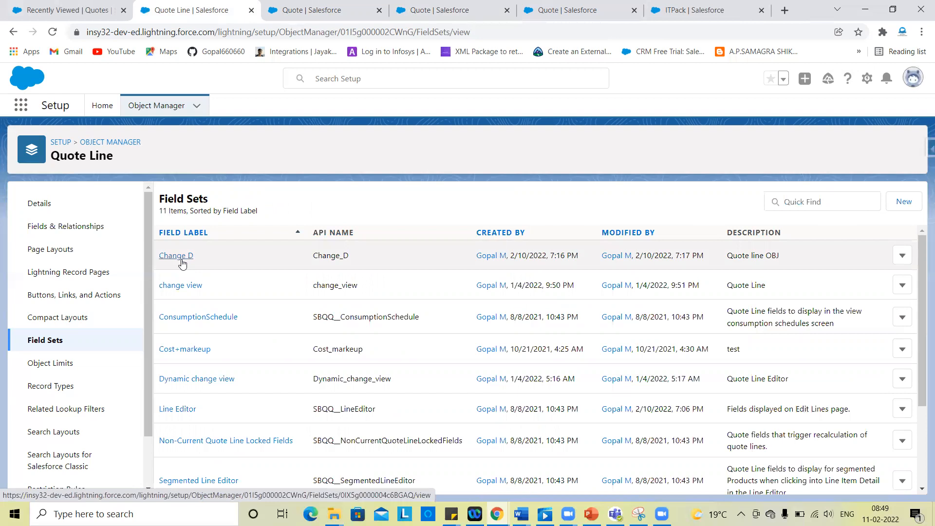
left_click(284, 5)
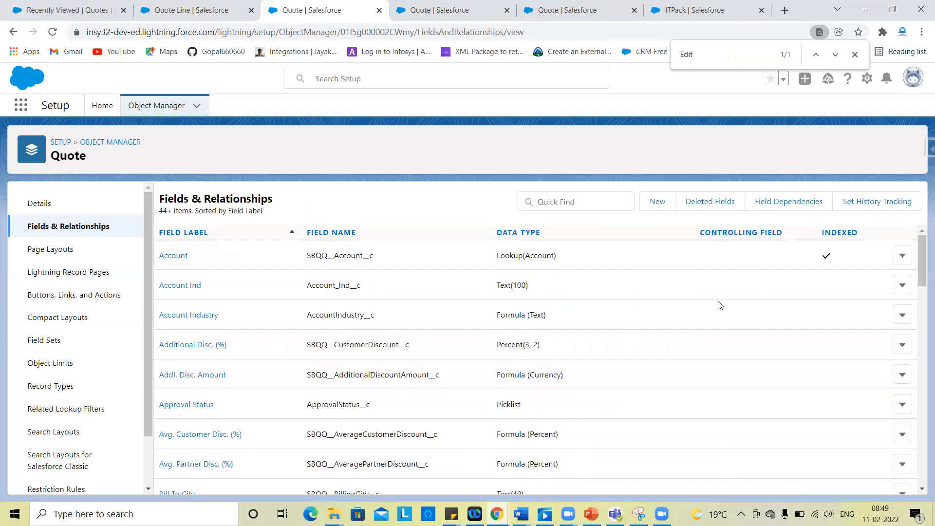
left_click(657, 202)
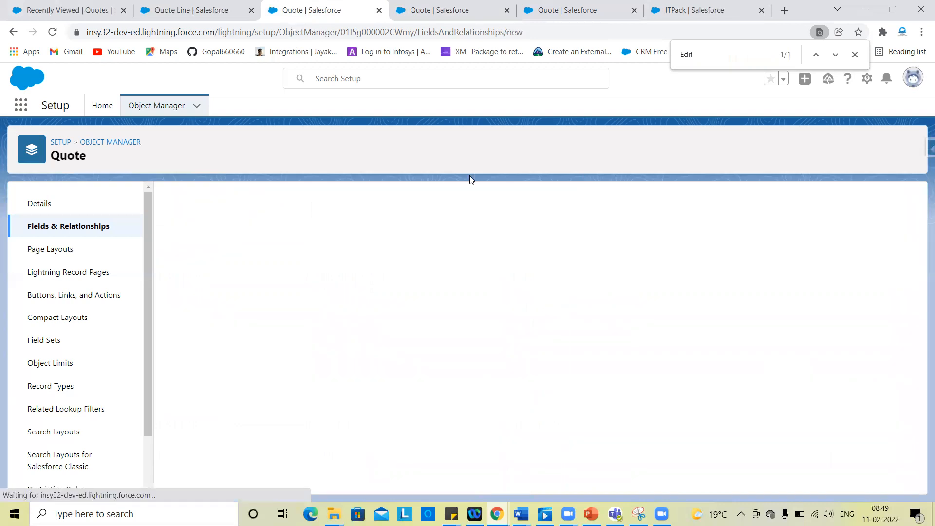
scroll(314, 300, "down", 3)
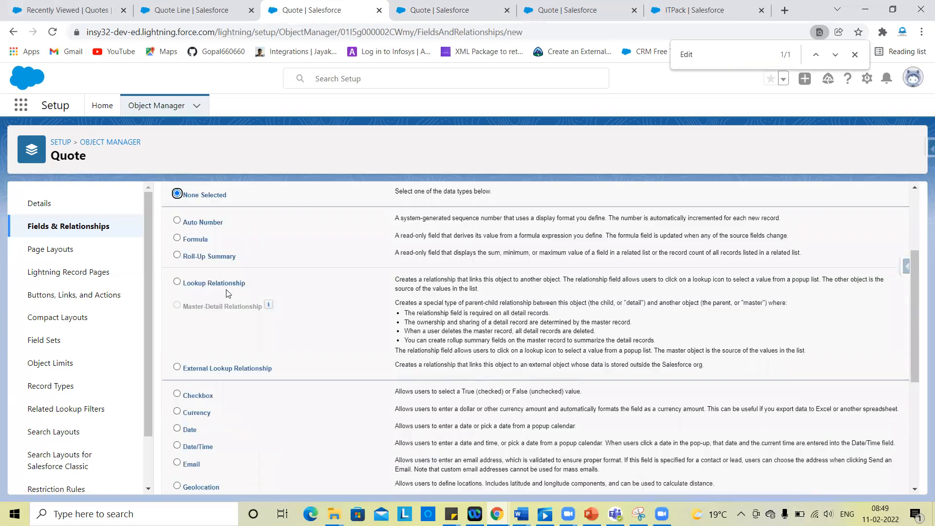
scroll(246, 303, "down", 4)
scroll(197, 313, "down", 1)
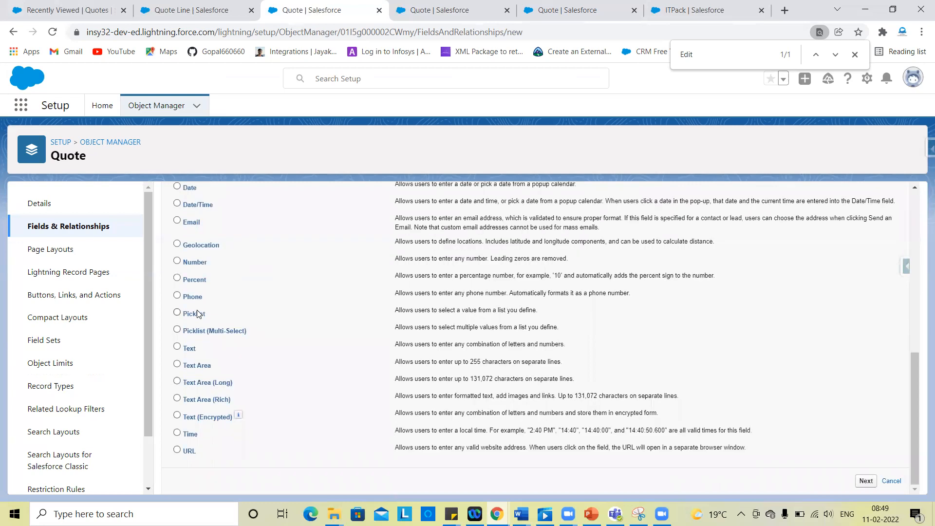
scroll(845, 285, "up", 10)
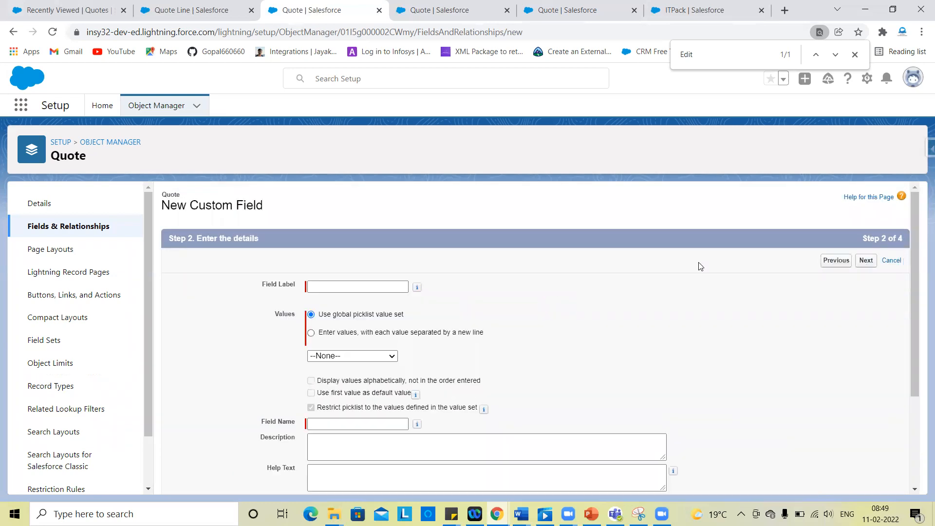
Set the new picklist field's label to View
left_click(363, 287)
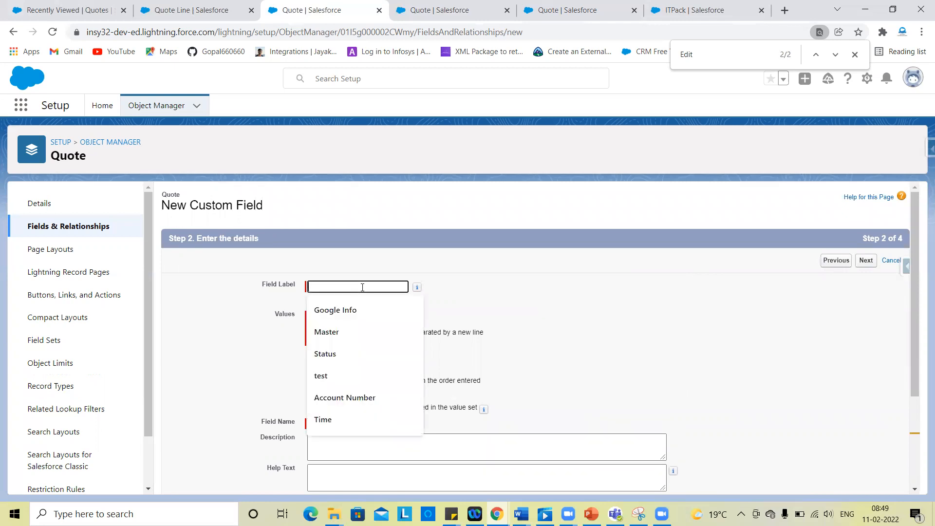
type("Change")
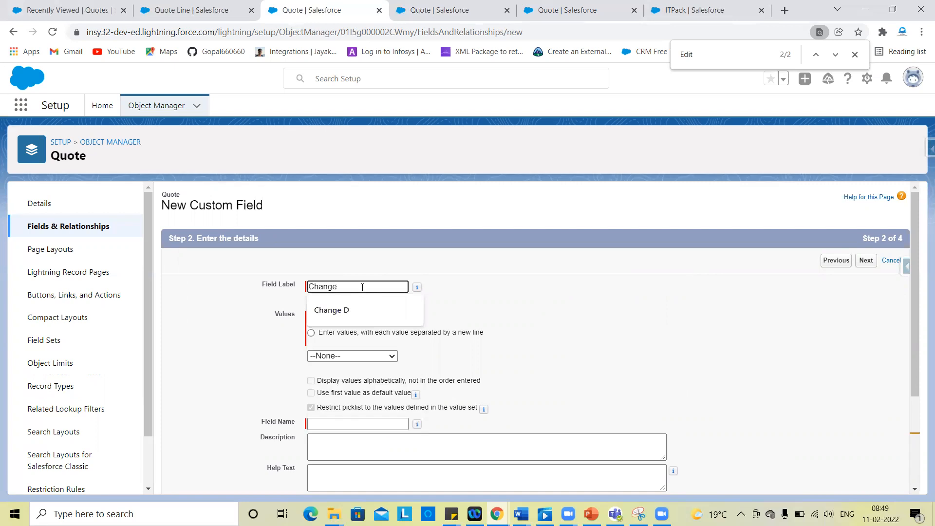
type(" Colo")
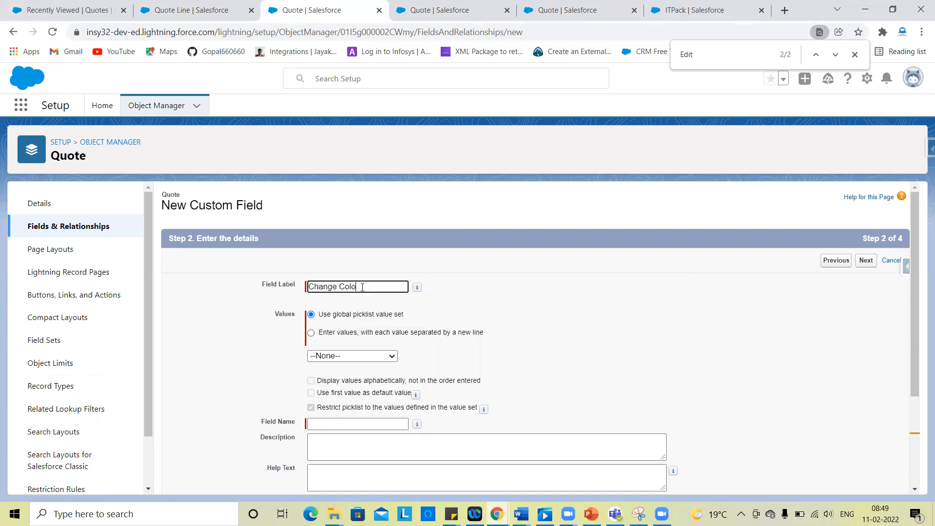
key("BackSpace")
key("BackSpace")
key("BackSpace")
key("BackSpace")
key("ctrl+a")
type("View")
left_click(536, 268)
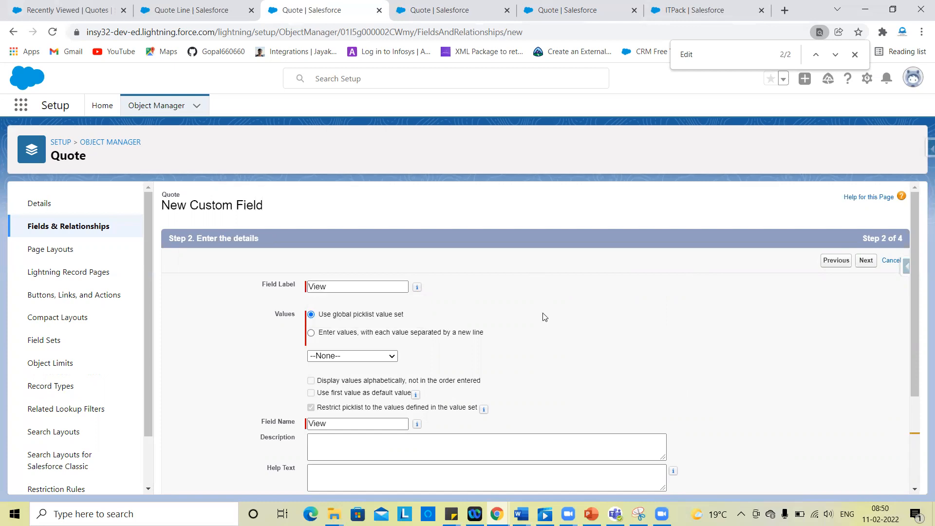
Choose to enter the picklist values directly, each on a new line, instead of using a global value set
scroll(423, 273, "down", 2)
left_click(363, 264)
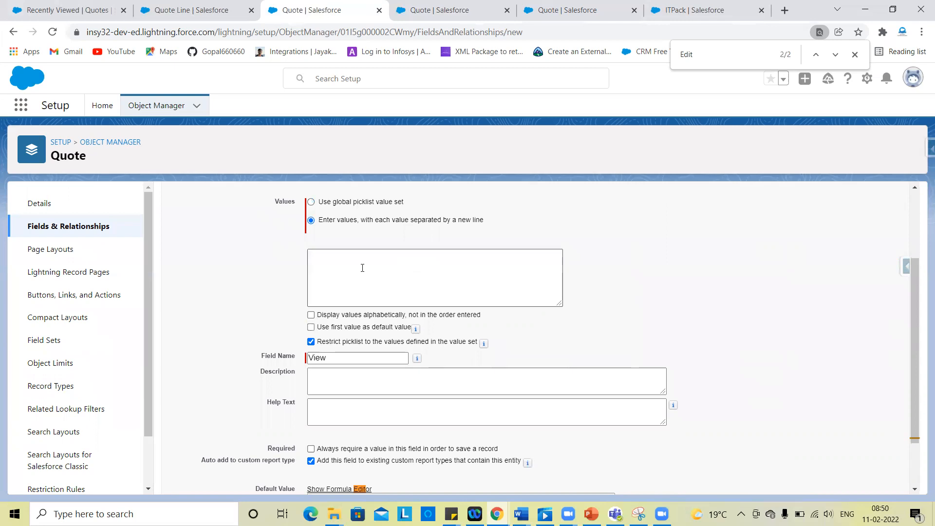
scroll(521, 310, "up", 2)
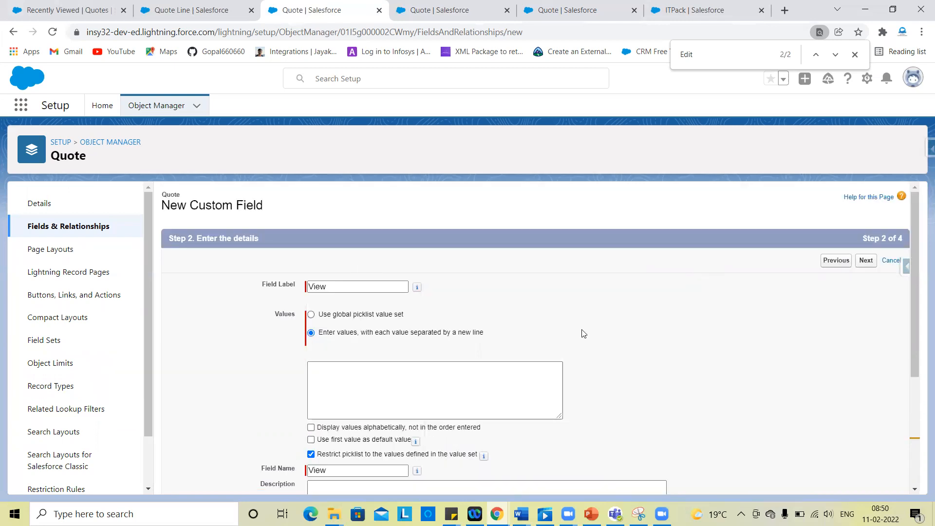
scroll(584, 334, "down", 1)
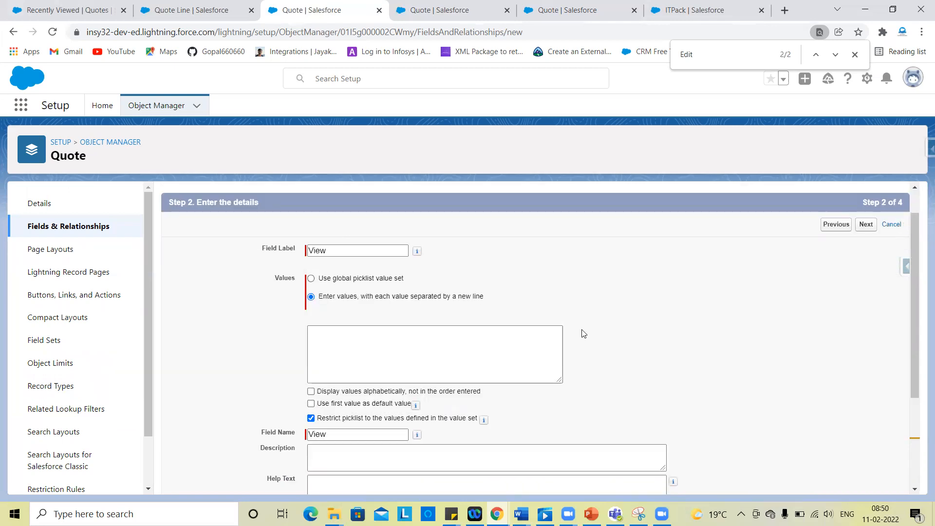
scroll(584, 334, "up", 1)
left_click(374, 372)
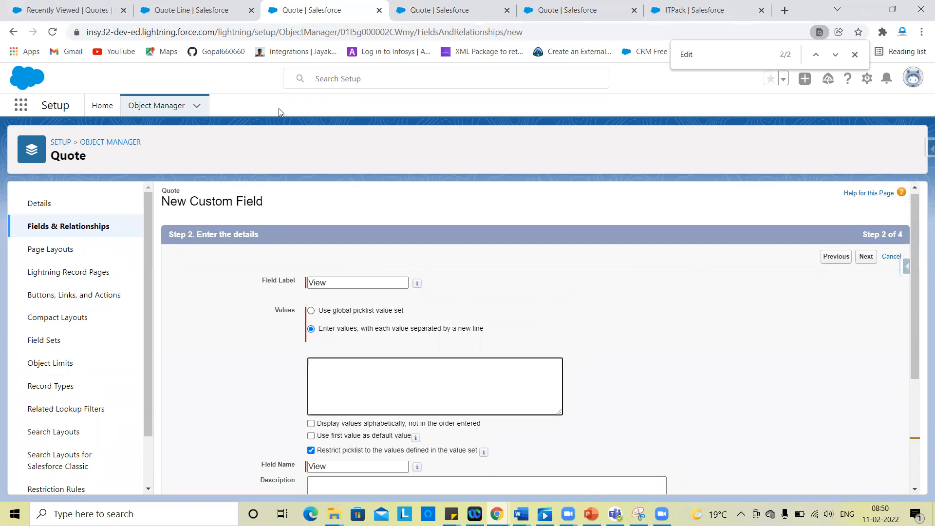
Copy the Change D field set's API name from the Quote Line object and paste Change_D as the View field's picklist value
key("ctrl+shift+Tab")
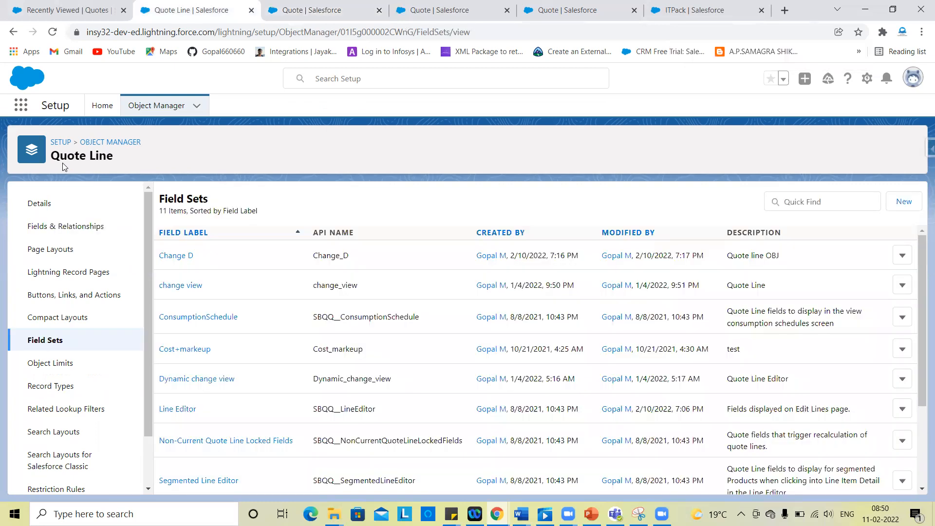
left_click(162, 258)
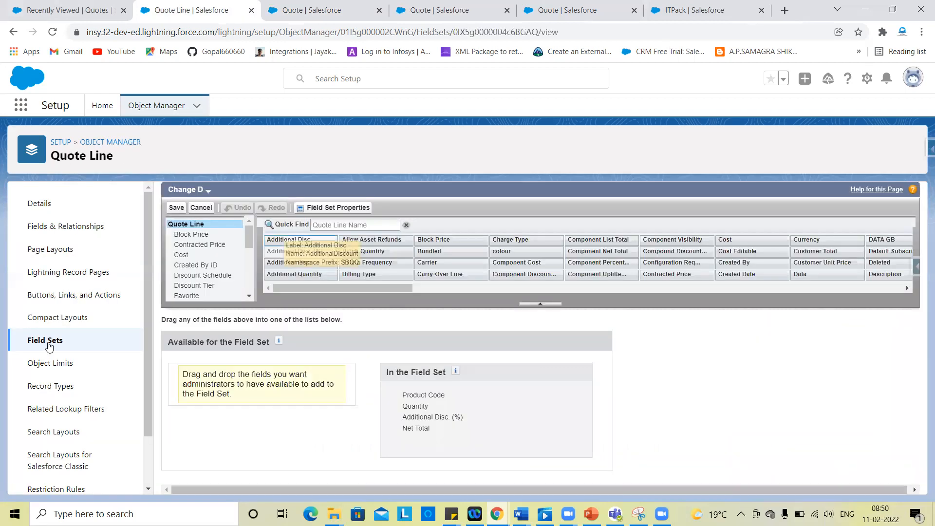
key("alt+Left")
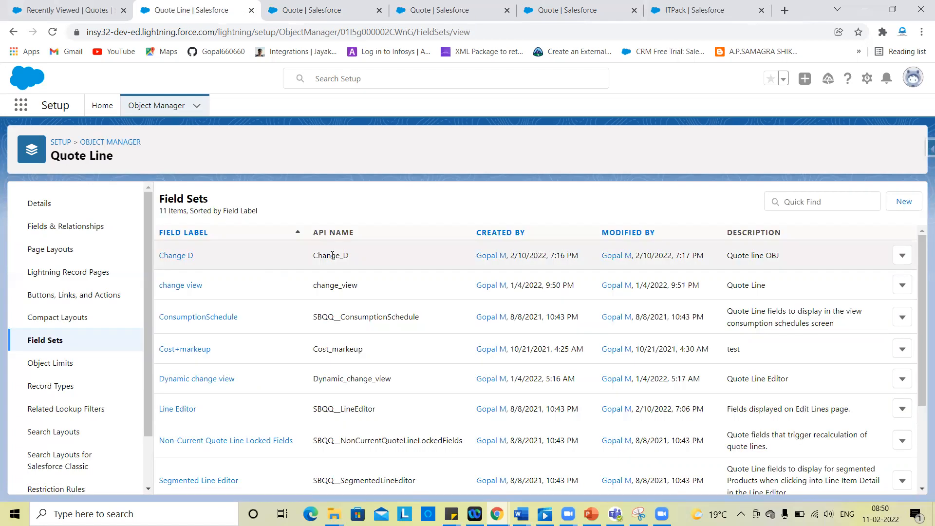
double_click(334, 258)
key("ctrl+c")
key("ctrl+Tab")
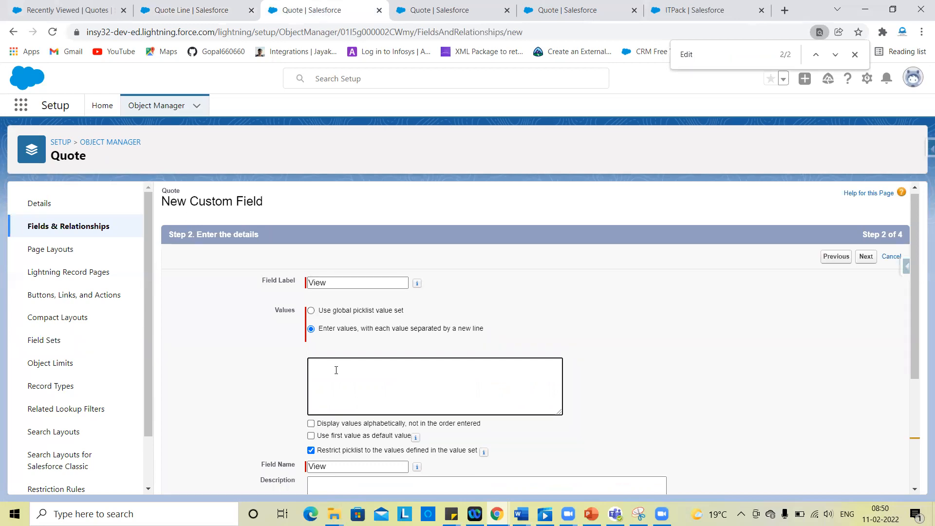
key("ctrl+v")
left_click(654, 370)
scroll(654, 369, "down", 2)
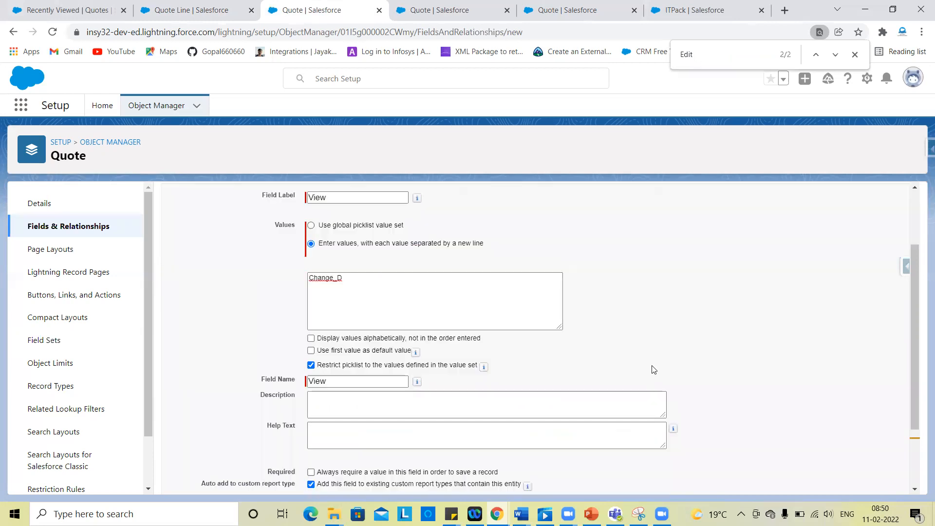
scroll(655, 370, "up", 1)
scroll(653, 370, "down", 1)
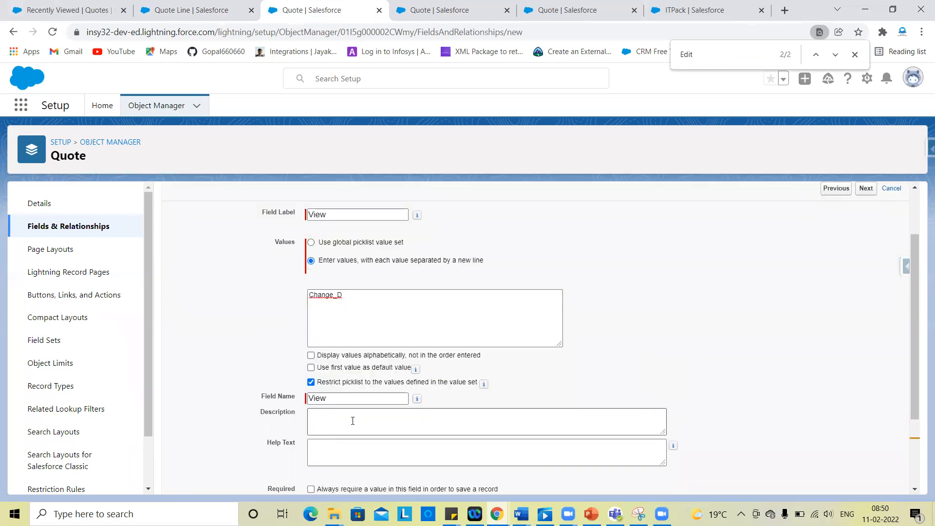
Replace the View field's Field Name with EditLinesFieldsetName, copied from Sticky Notes
double_click(347, 404)
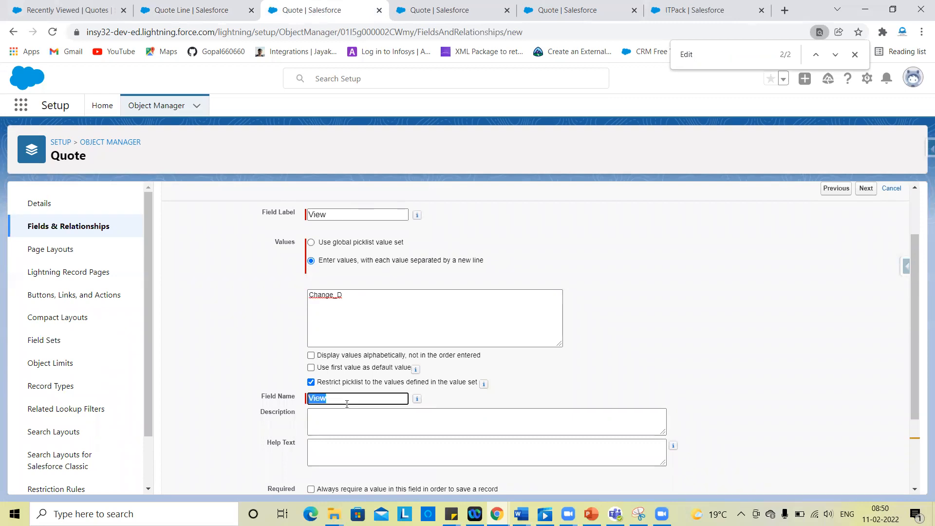
key("BackSpace")
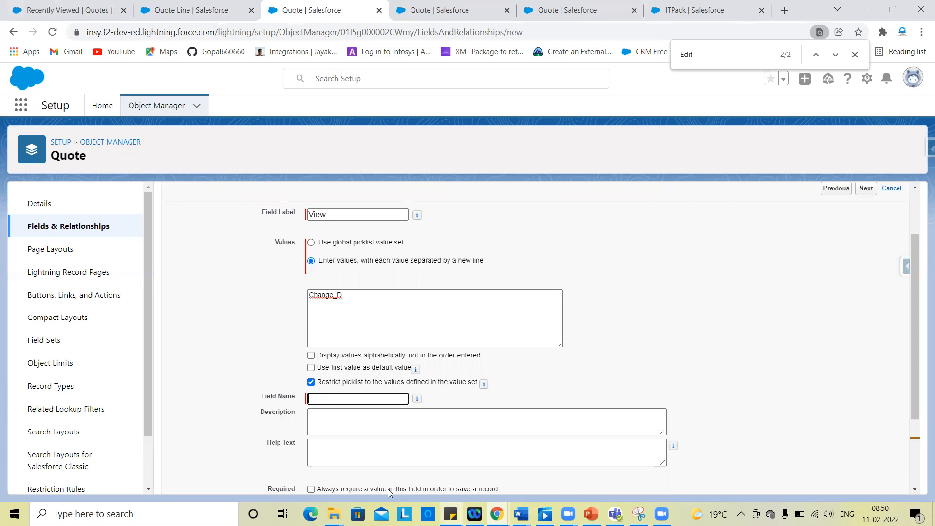
left_click(451, 514)
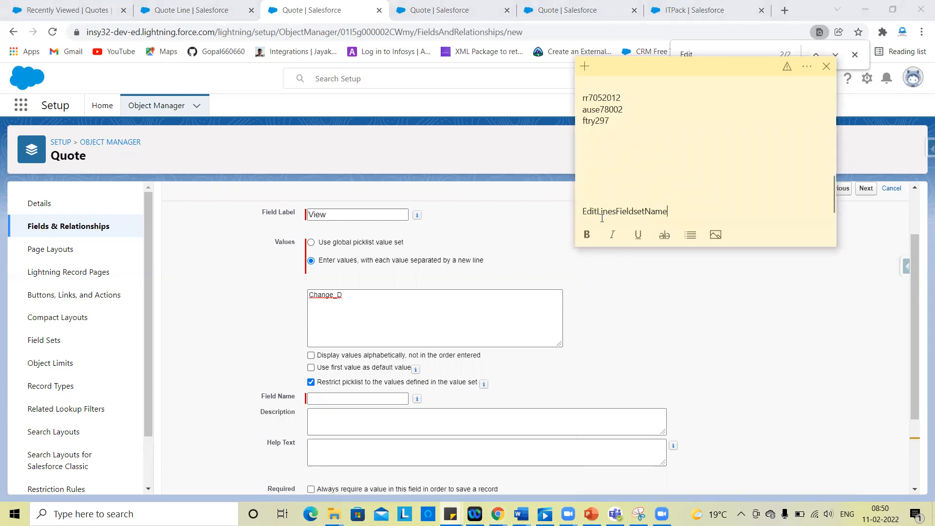
double_click(577, 217)
key("ctrl+c")
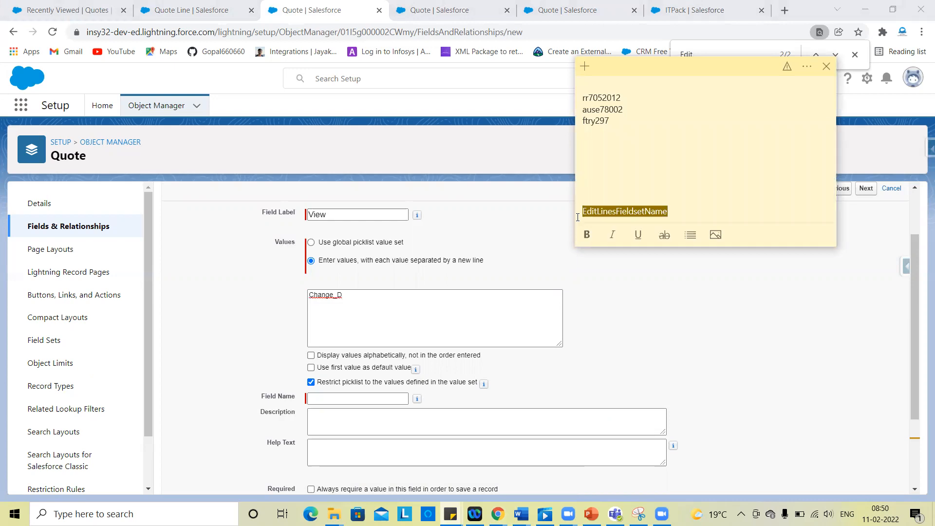
left_click(348, 399)
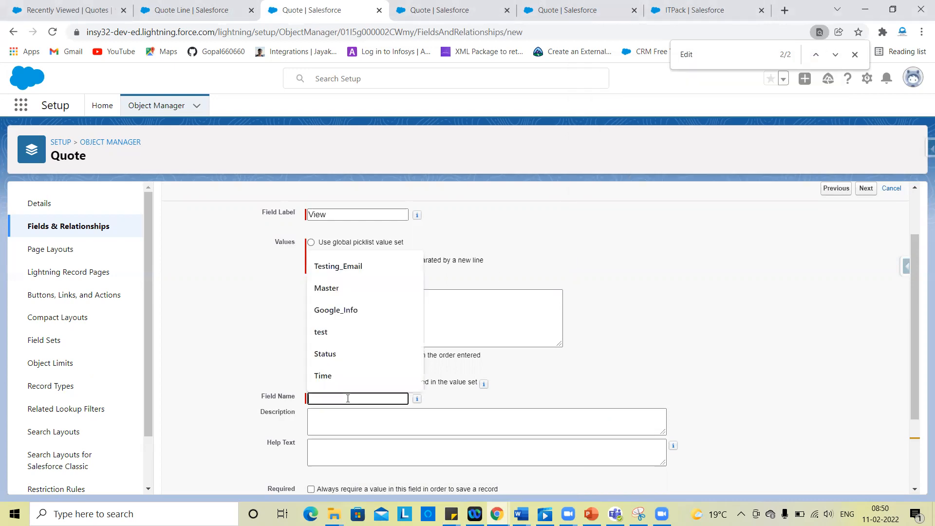
key("ctrl+v")
left_click(629, 388)
scroll(629, 388, "down", 1)
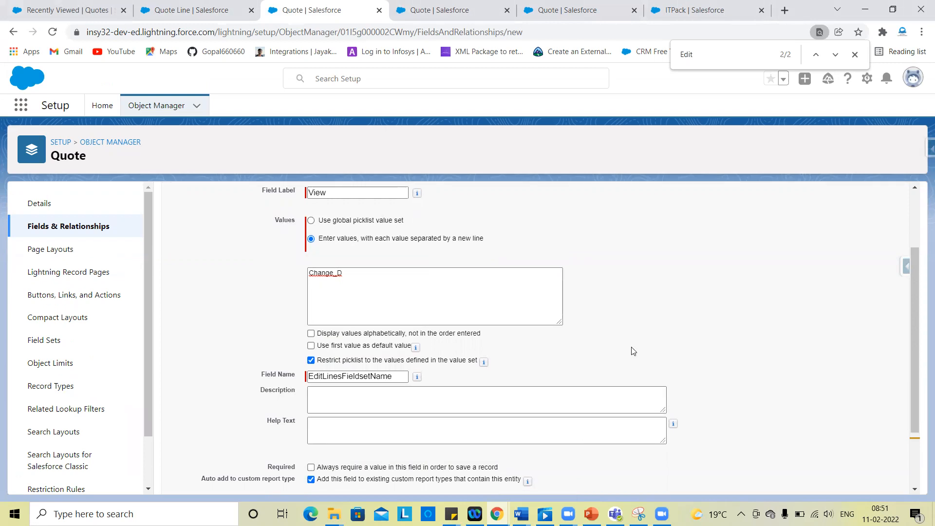
Continue to field-level security, make the View field visible to all profiles, and finish creating it
scroll(360, 396, "up", 3)
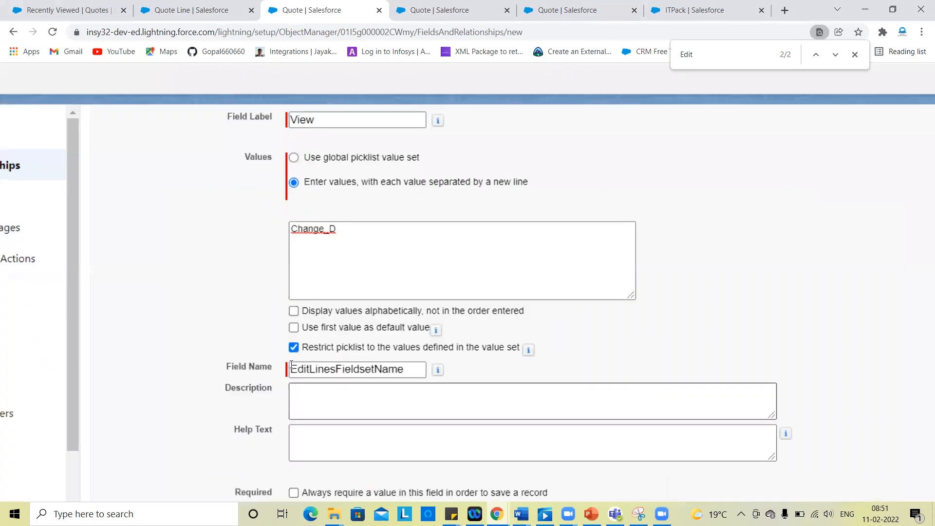
scroll(275, 362, "up", 3)
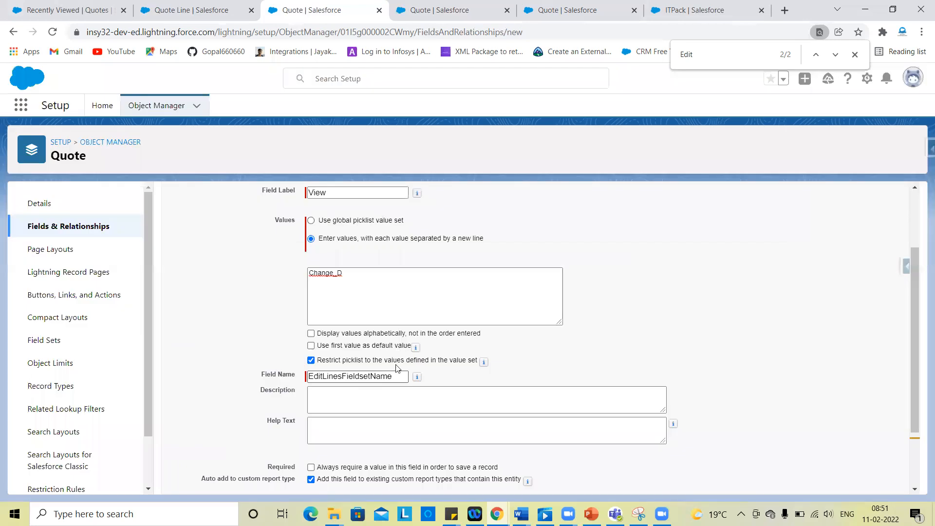
scroll(861, 270, "up", 2)
left_click(866, 260)
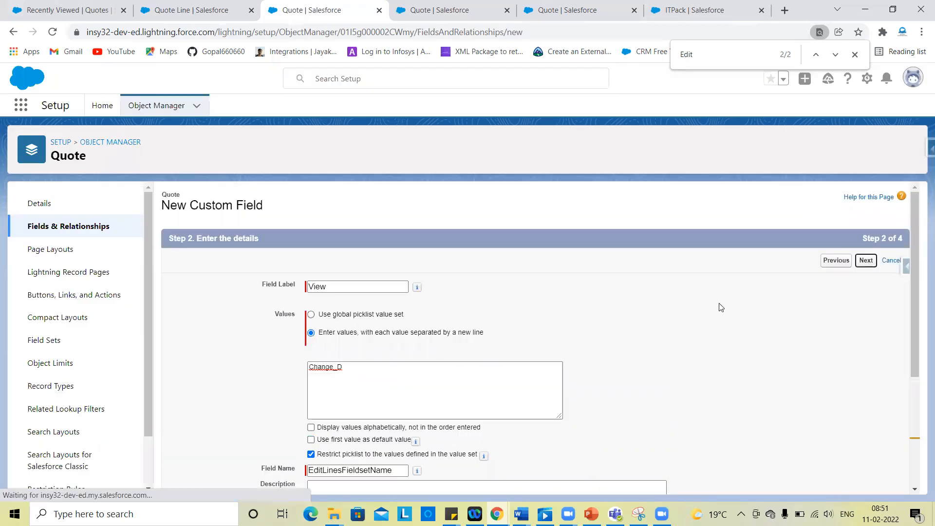
scroll(770, 307, "down", 3)
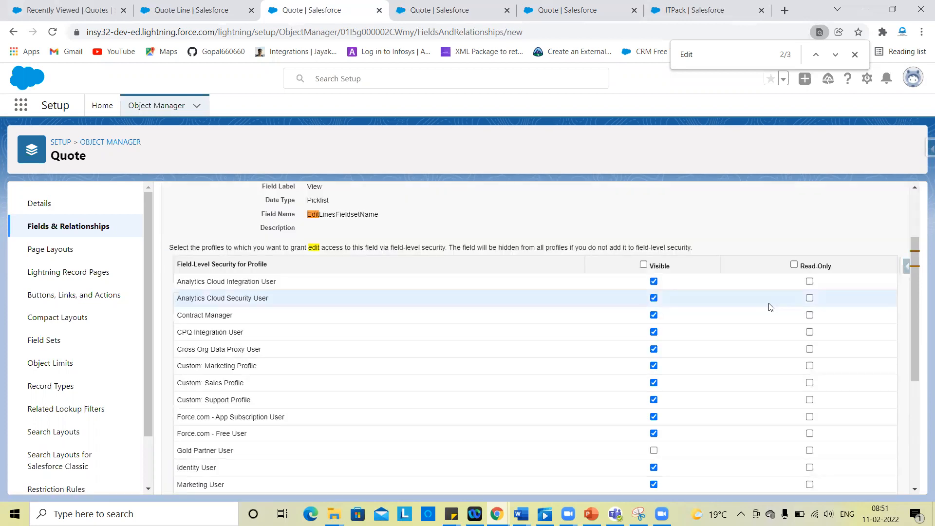
scroll(648, 366, "up", 2)
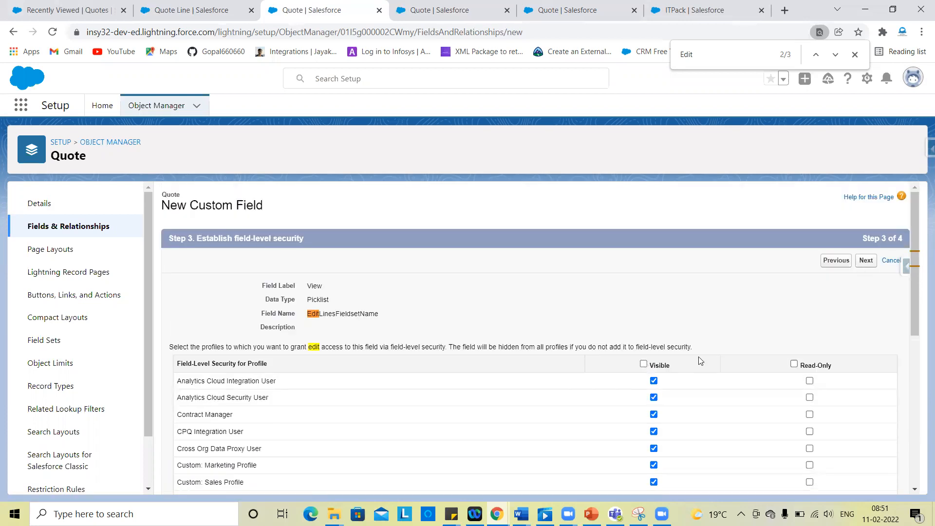
left_click(644, 364)
left_click(866, 262)
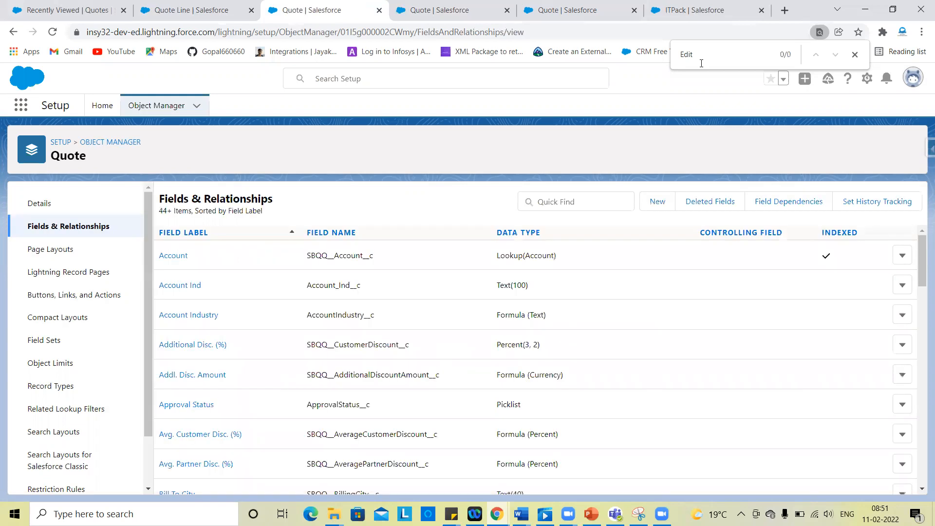
Search the Quote object's Fields & Relationships page for "view"
key("BackSpace")
key("BackSpace")
key("BackSpace")
type("view")
key("Return")
key("shift+Return")
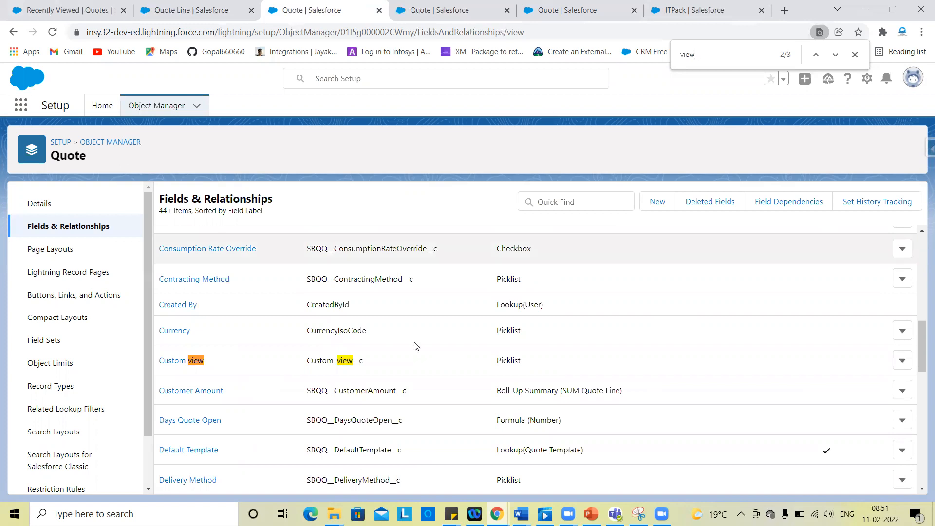
Load the rest of the Quote's field list, repeat the search for "view", and open the View picklist field
scroll(416, 346, "down", 8)
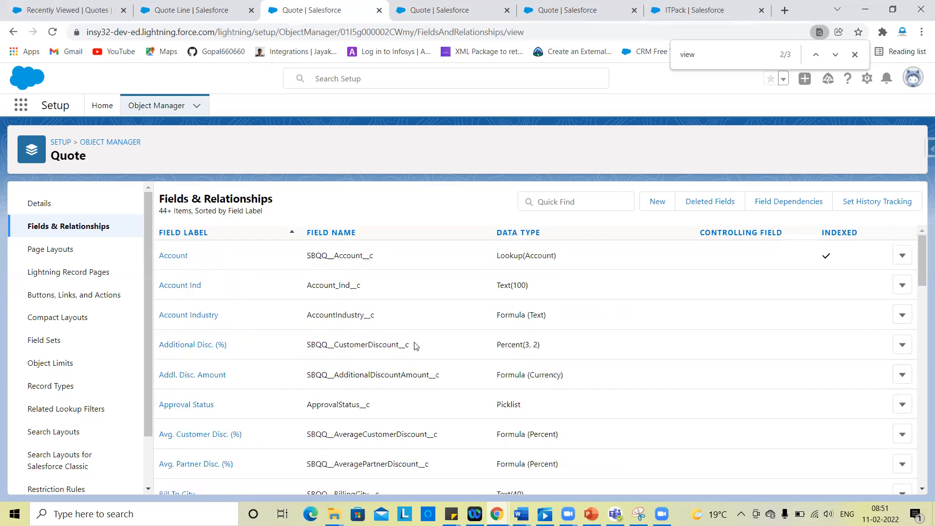
scroll(416, 346, "down", 5)
scroll(416, 345, "down", 5)
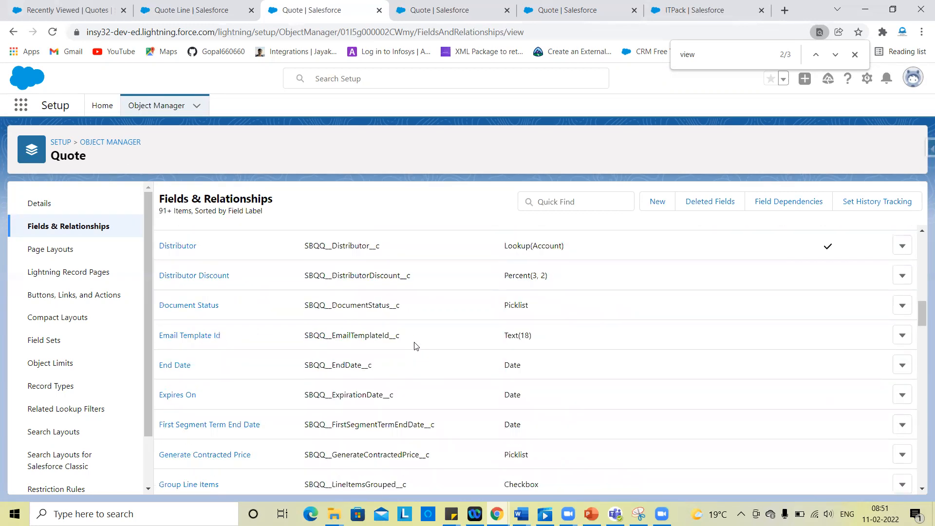
scroll(416, 346, "down", 5)
scroll(415, 346, "down", 5)
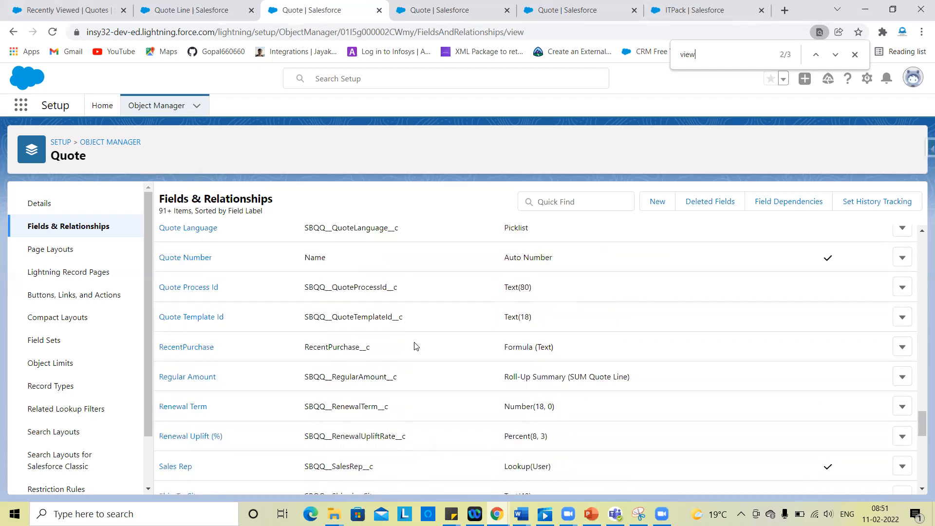
scroll(416, 346, "down", 5)
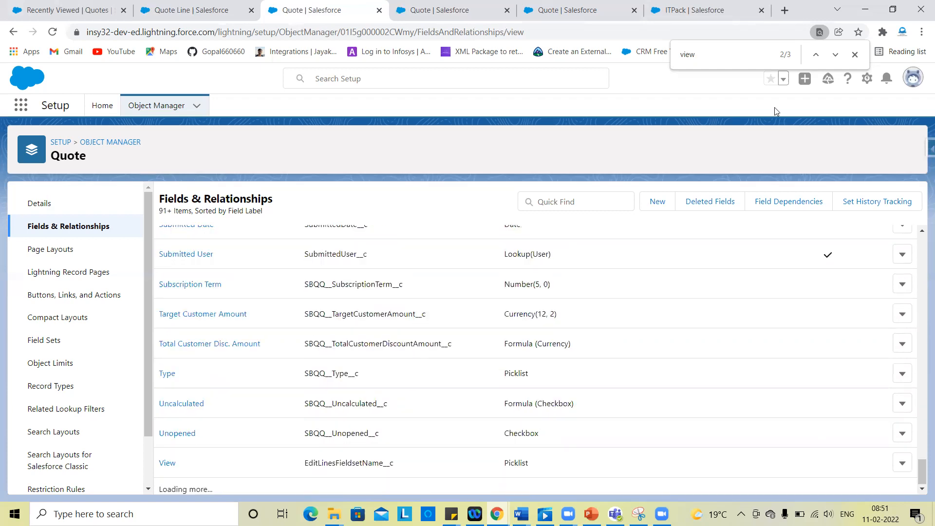
left_click(836, 55)
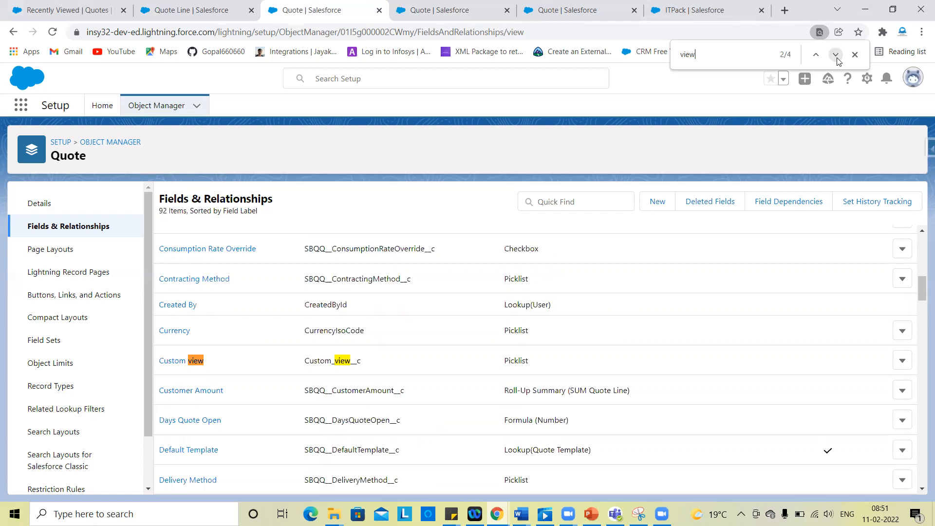
left_click(835, 55)
left_click(836, 55)
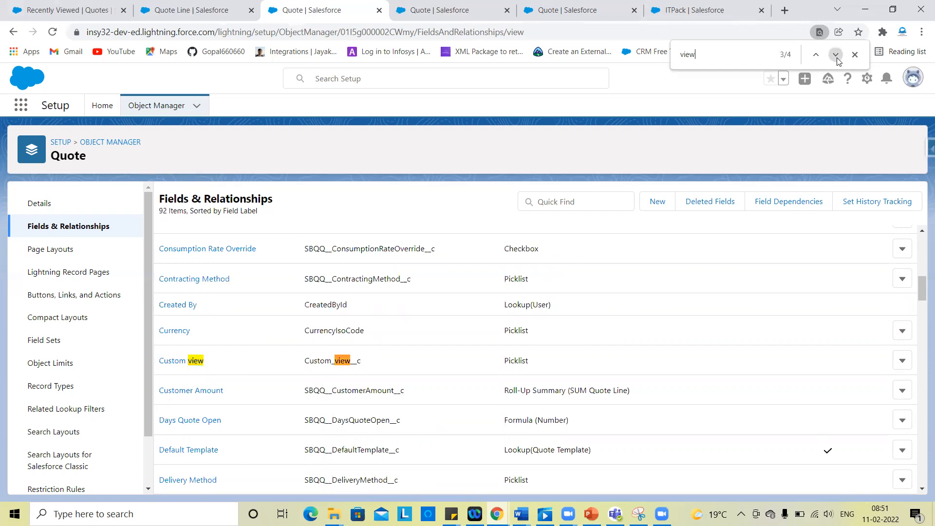
left_click(164, 453)
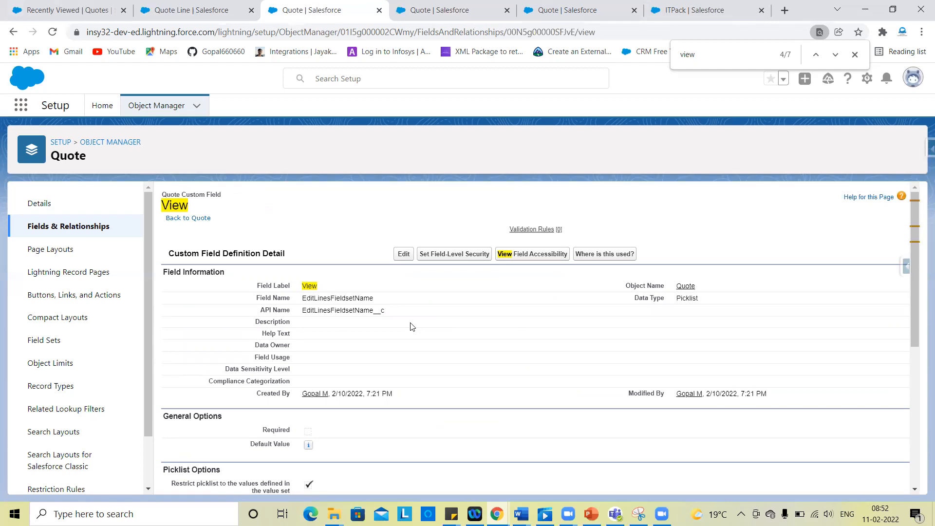
Review the View field's label, field name, API name and picklist values
scroll(410, 323, "up", 5)
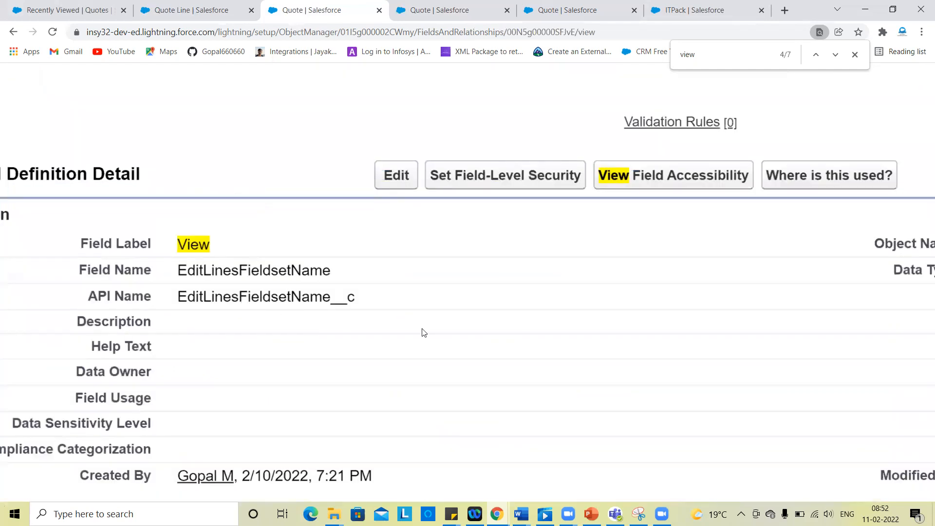
scroll(422, 333, "down", 5)
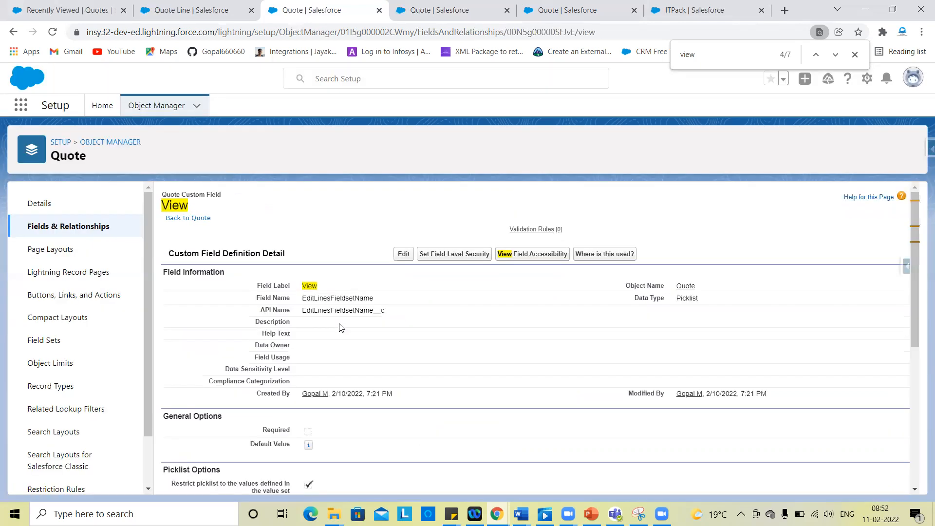
double_click(327, 298)
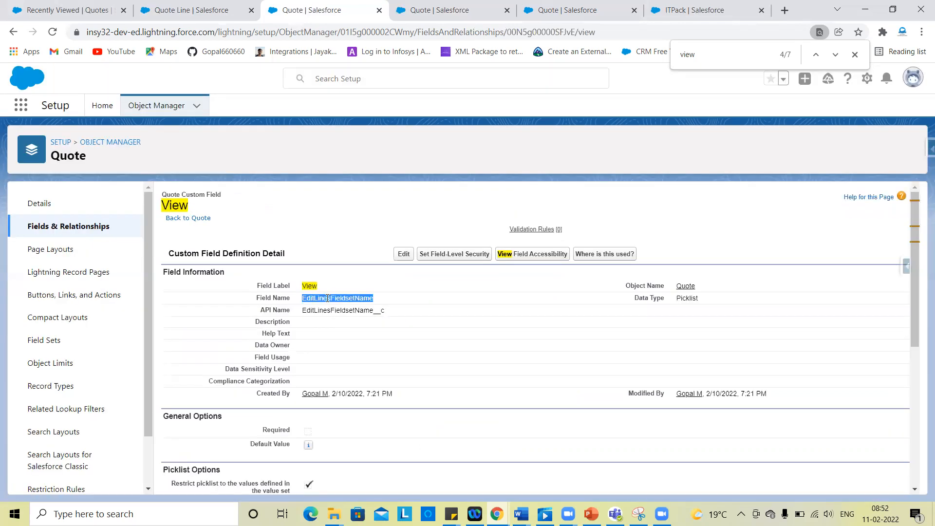
double_click(306, 286)
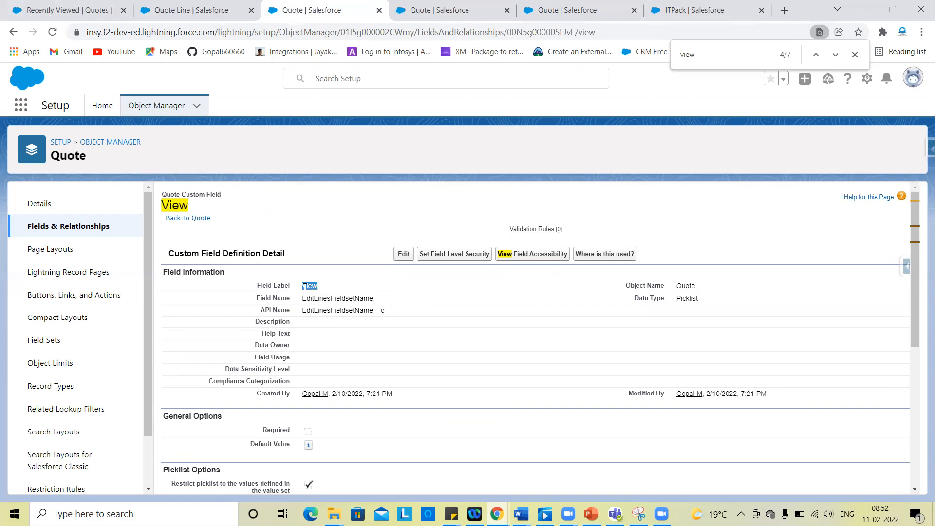
double_click(329, 298)
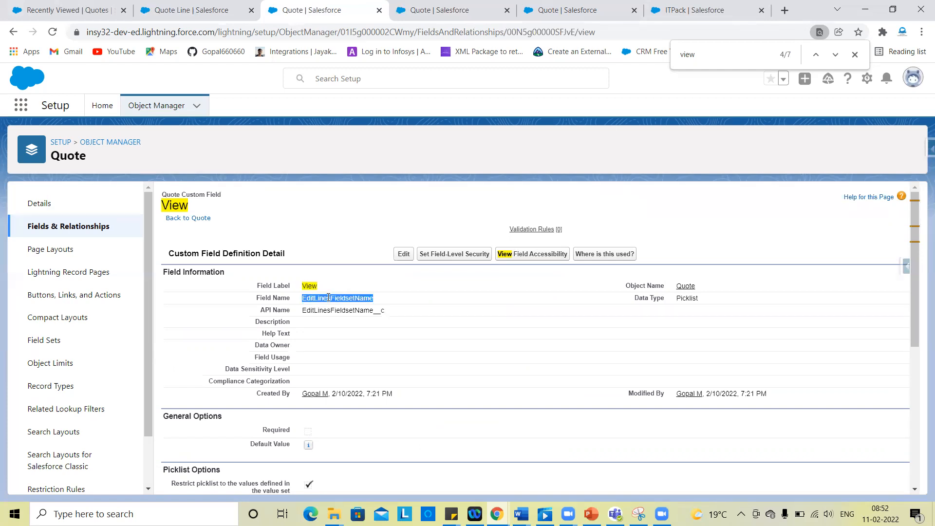
left_click(374, 311)
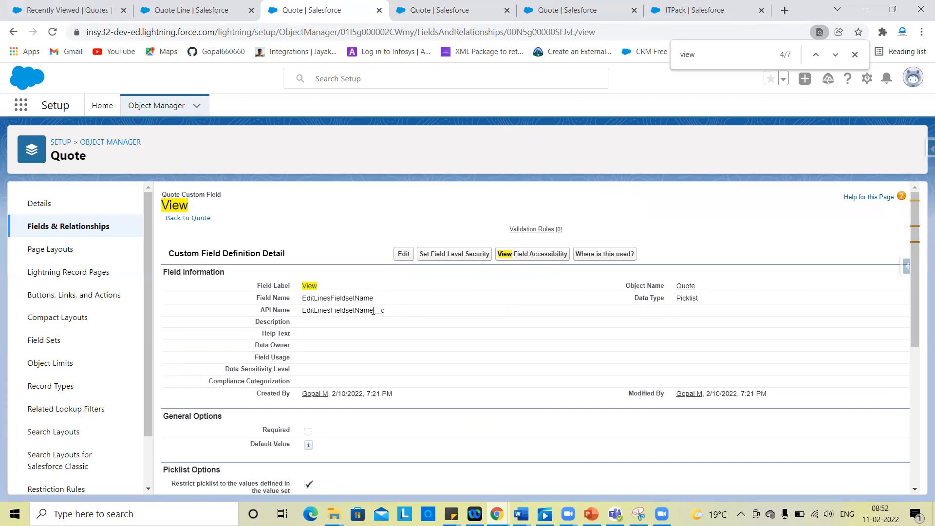
scroll(507, 440, "down", 5)
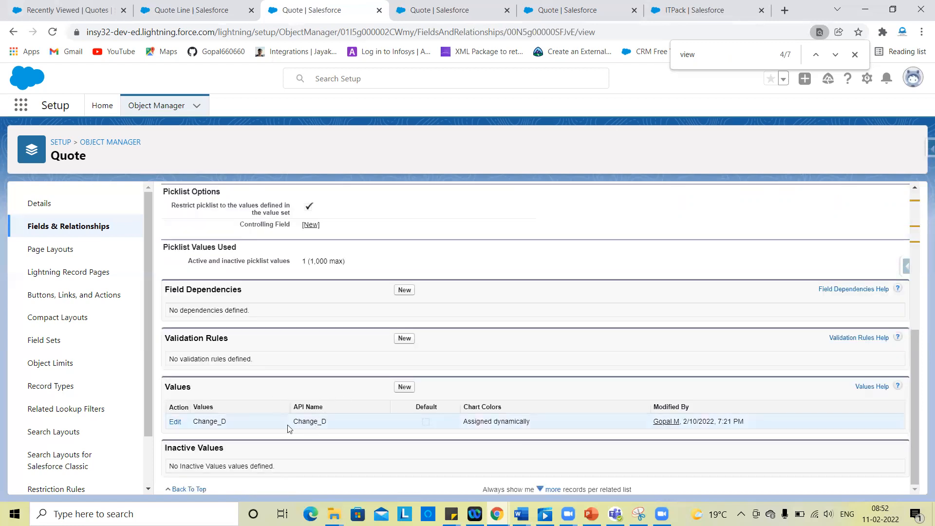
Compare the View field's picklist value with the API name of the Change D field set on the Quote Line object
left_click(177, 5)
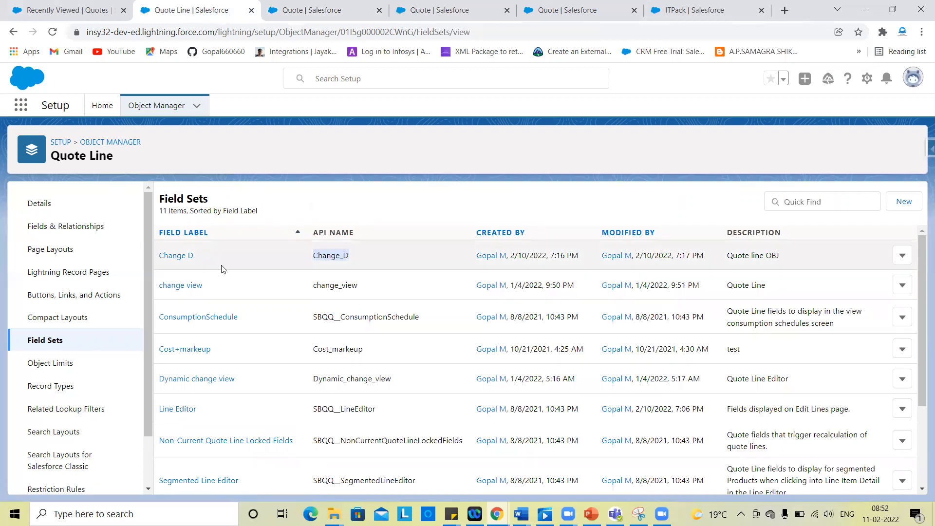
left_click(343, 6)
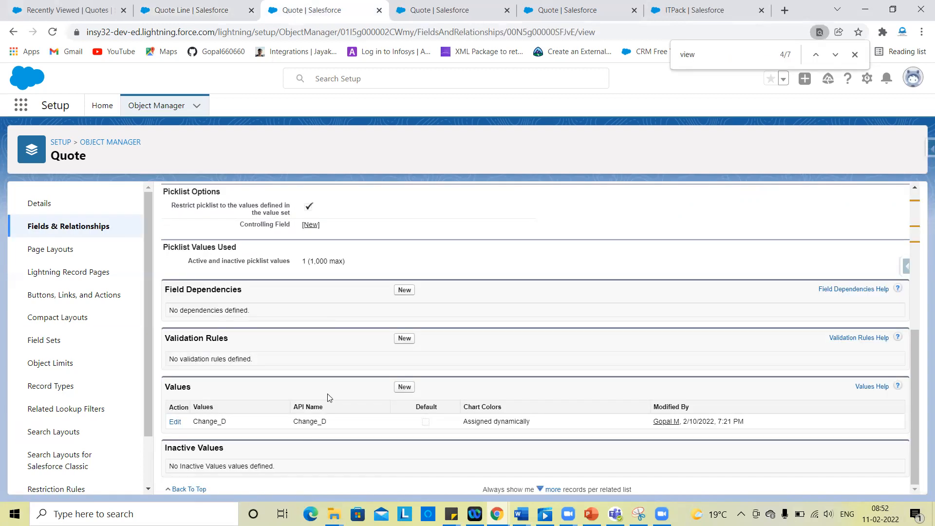
scroll(586, 357, "up", 6)
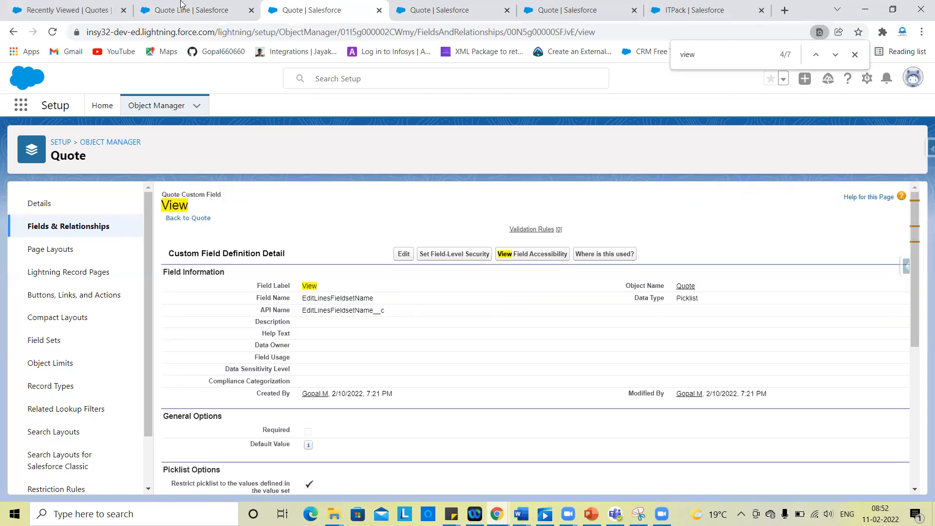
left_click(182, 7)
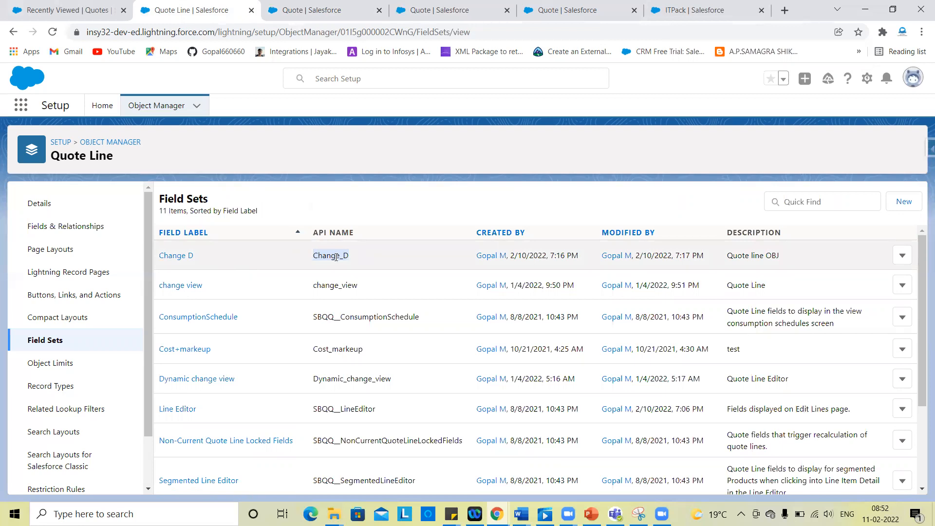
left_click(329, 5)
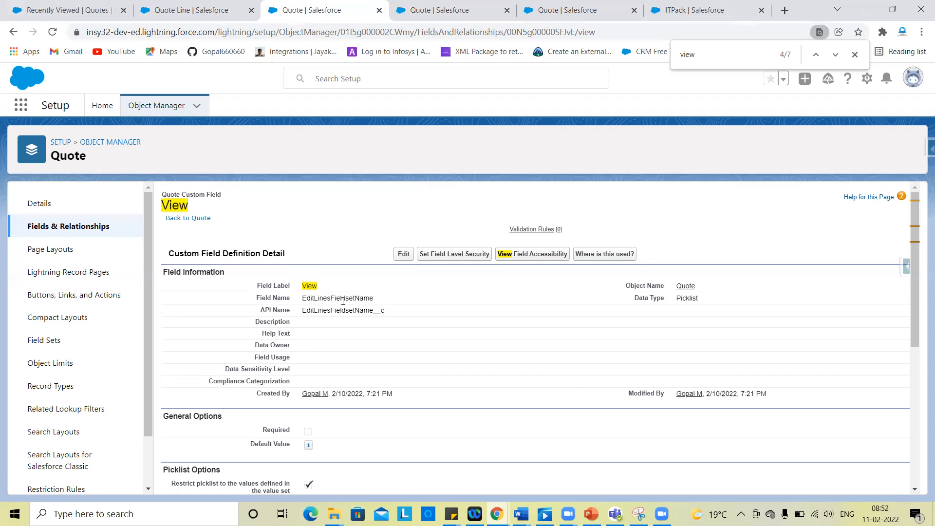
Recheck the View field's definition and picklist values against the Quote Line's Change D field set
scroll(343, 301, "up", 5)
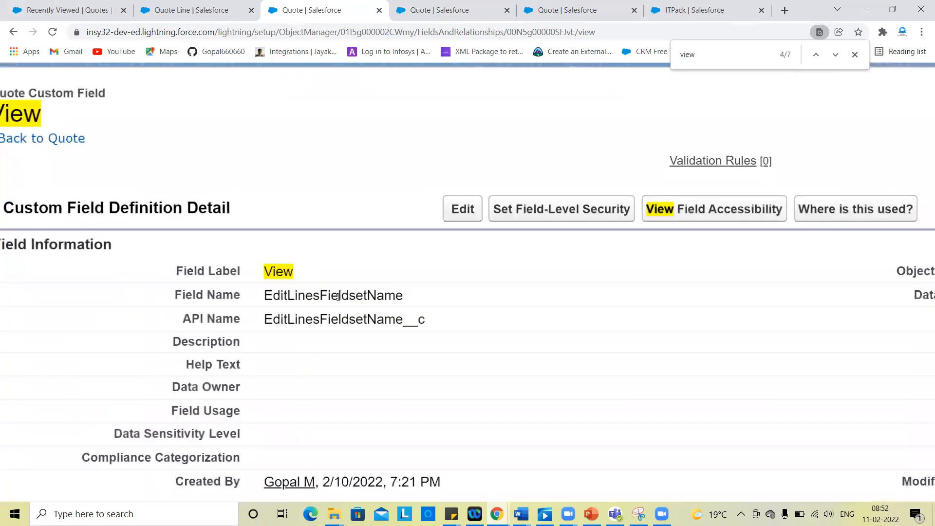
scroll(338, 297, "down", 3)
scroll(341, 295, "down", 2)
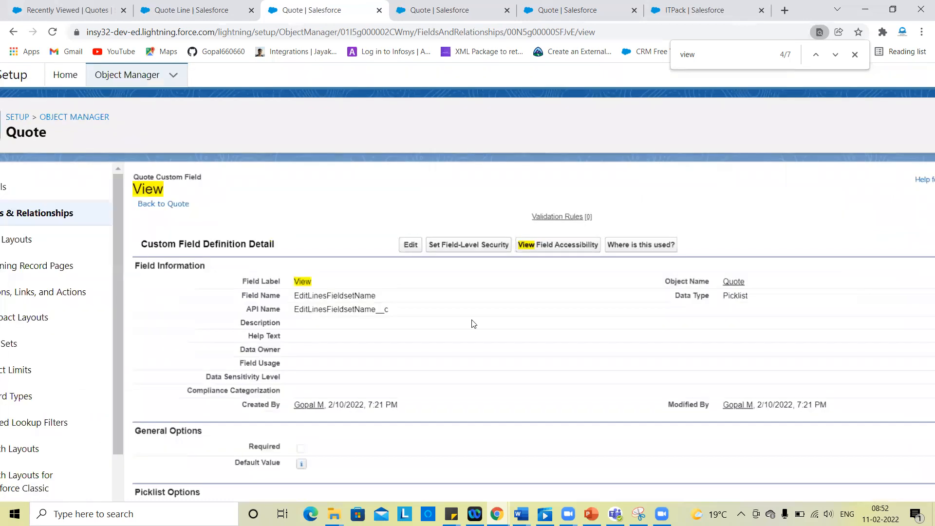
scroll(452, 324, "down", 1)
scroll(457, 427, "down", 5)
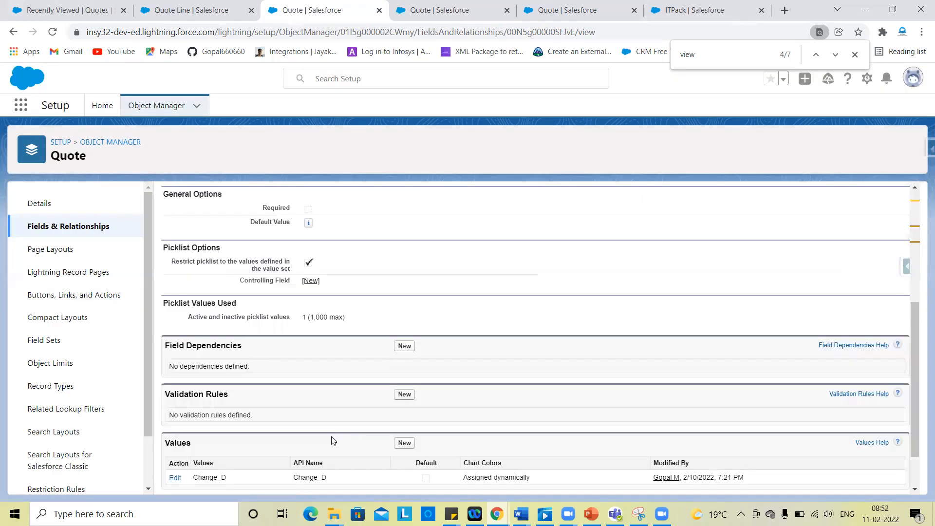
scroll(336, 439, "down", 1)
key("ctrl+shift+Tab")
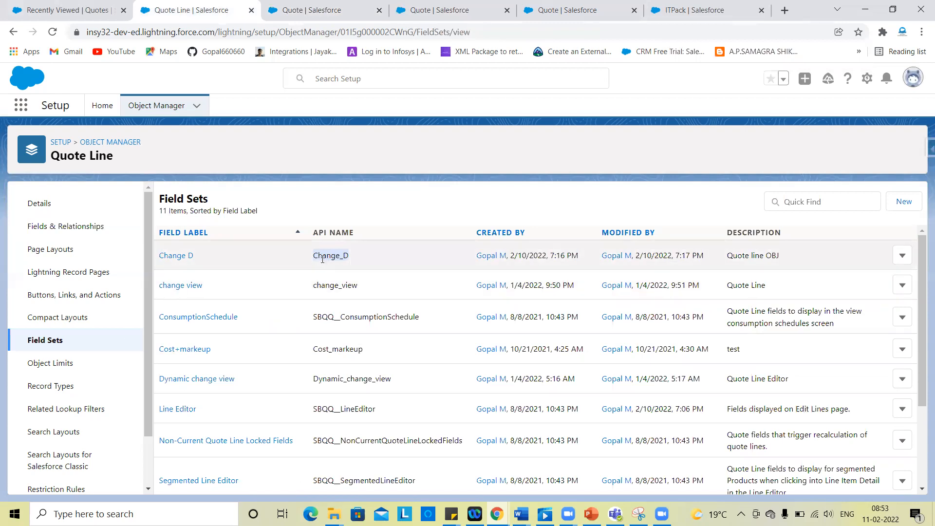
key("ctrl+Tab")
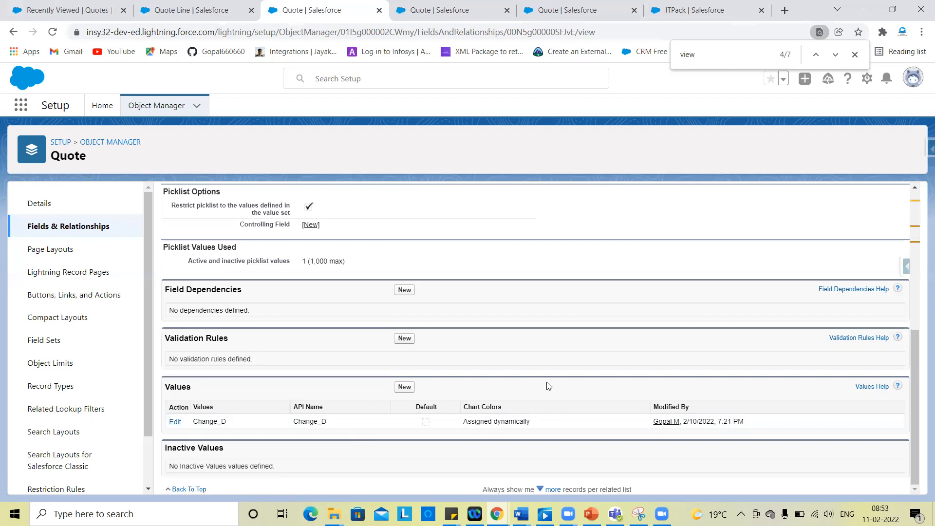
scroll(246, 214, "up", 6)
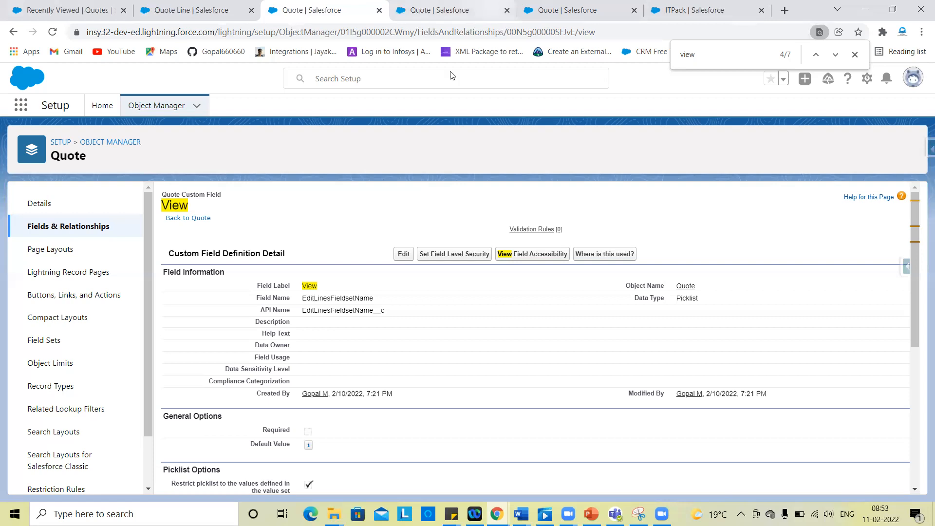
Close the browser tab with the change_view picklist field, and look over the quote in the line editor
left_click(496, 14)
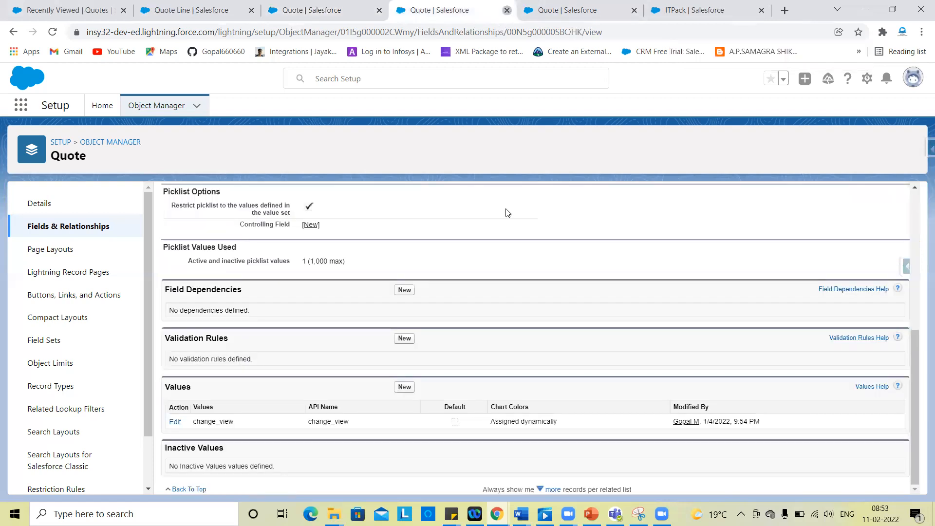
key("ctrl+w")
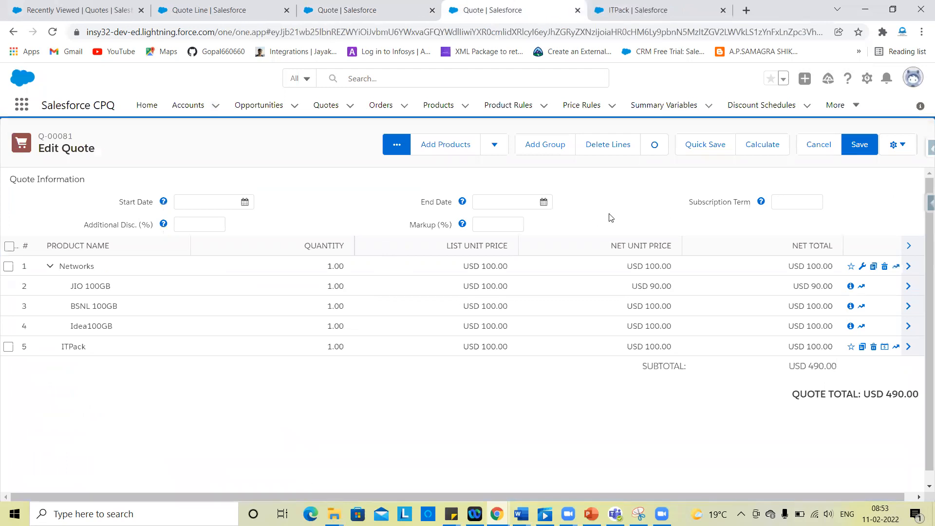
left_click(281, 5)
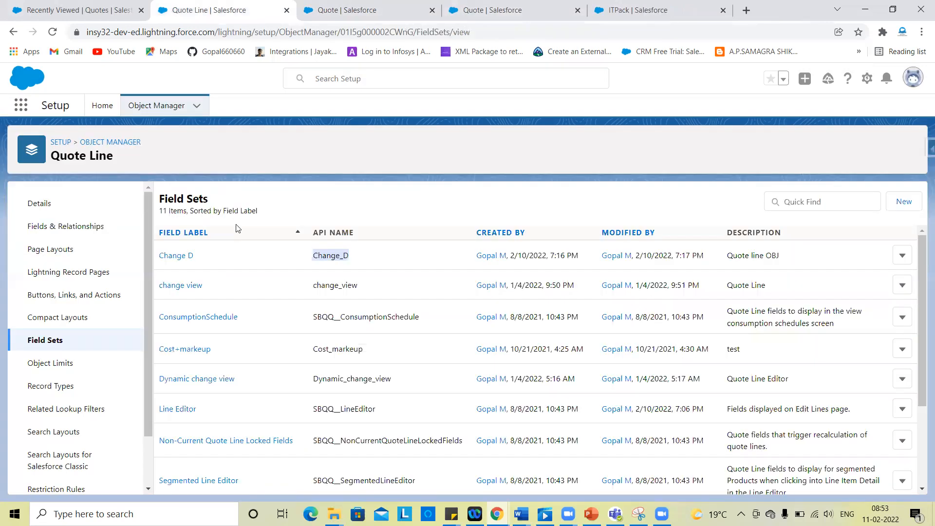
key("ctrl+Tab")
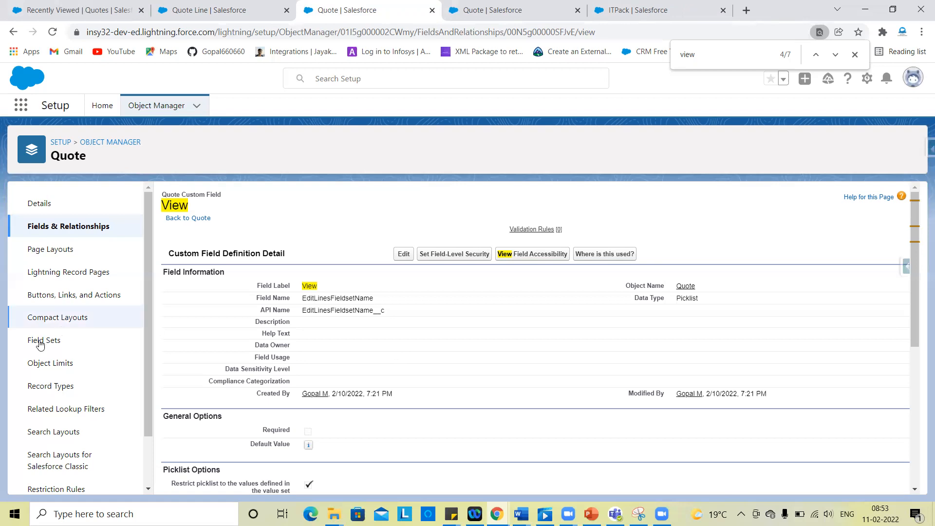
left_click(464, 6)
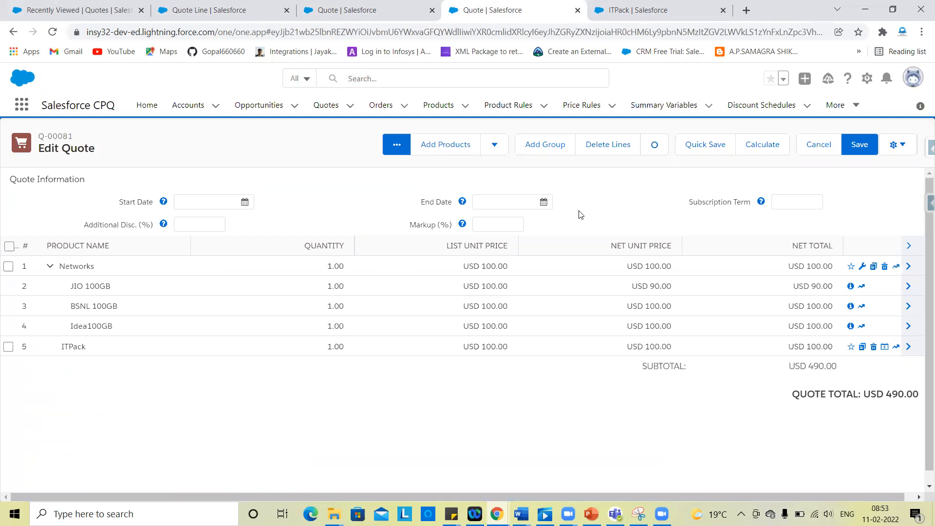
Add the View field to the end of the Quote object's Line Editor field set and save it
left_click(377, 5)
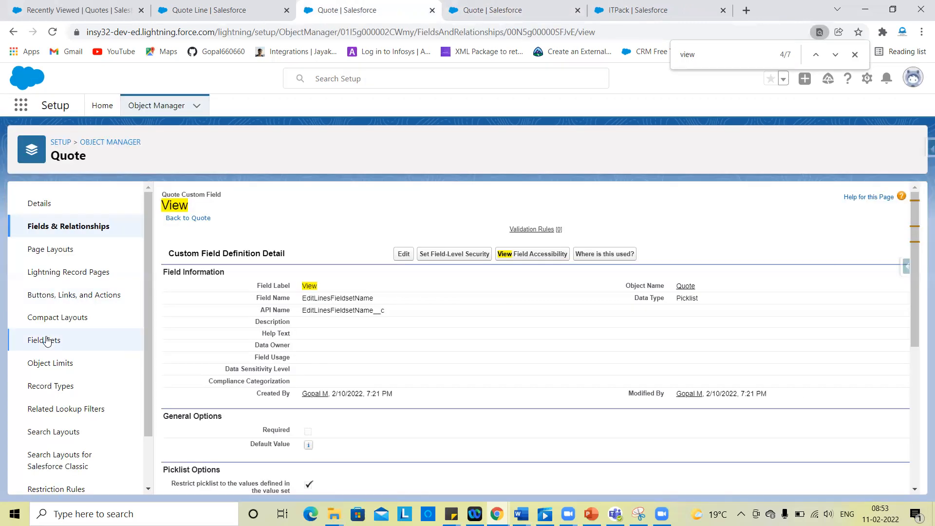
left_click(48, 341)
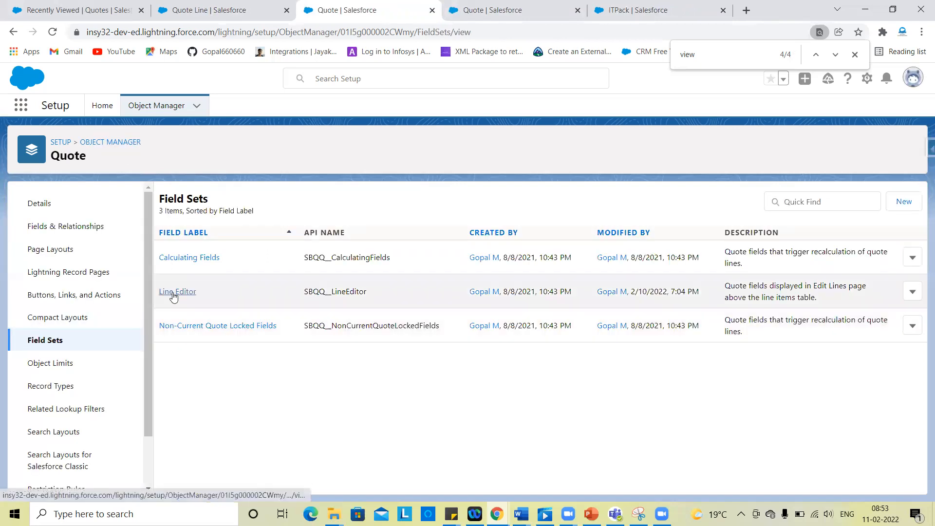
left_click(175, 292)
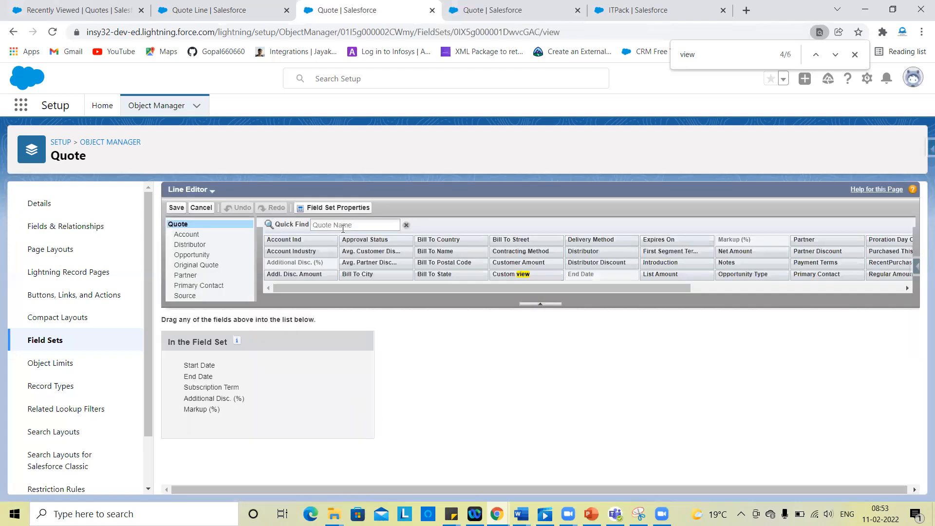
left_click(342, 229)
type("view")
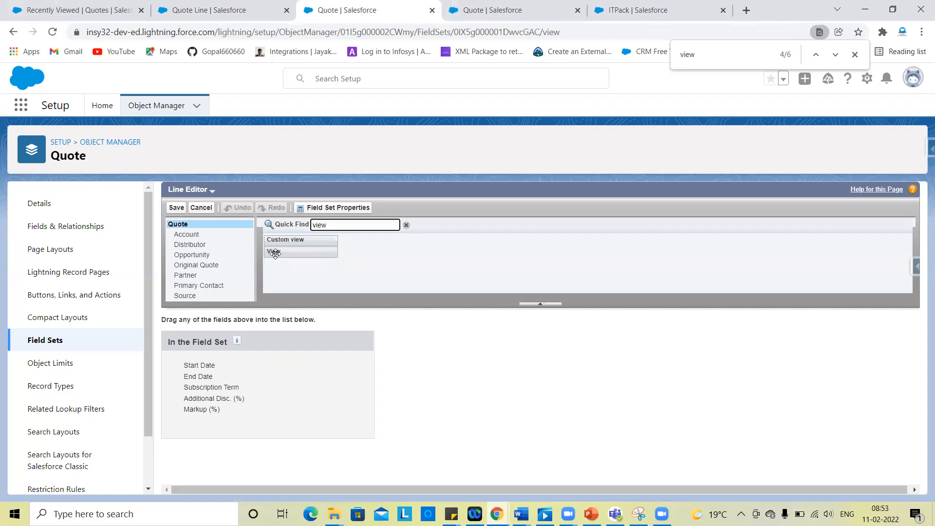
left_click_drag(272, 254, 193, 426)
left_click(176, 207)
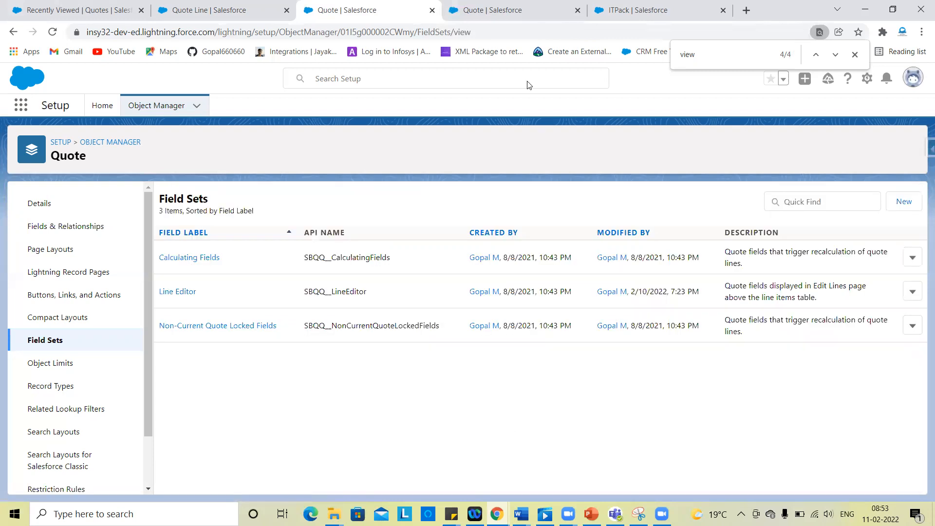
Reload the quote's line editor, set View to Change_D and quick save the quote
left_click(519, 8)
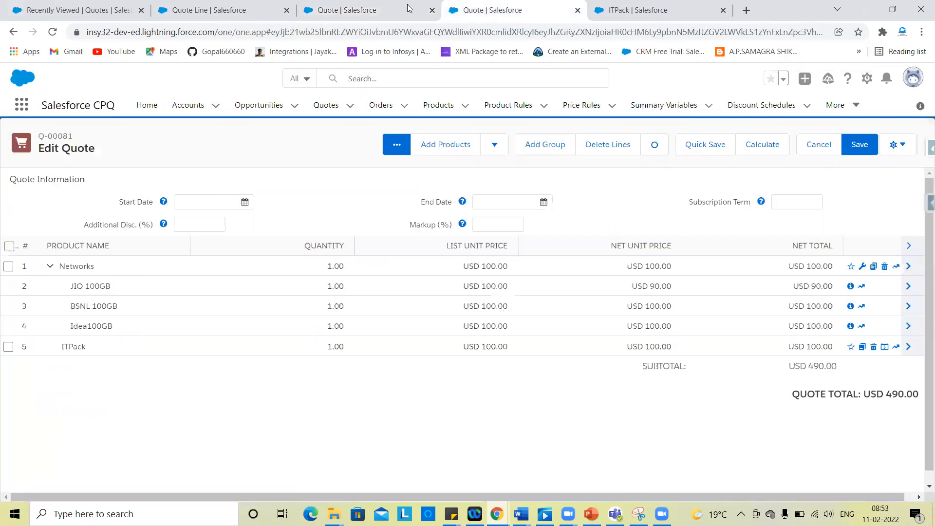
left_click(51, 34)
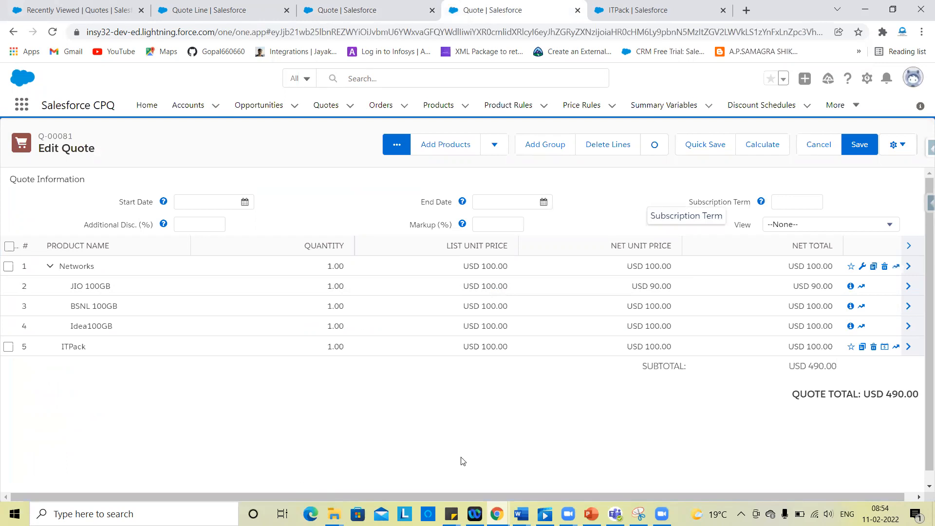
left_click(328, 252)
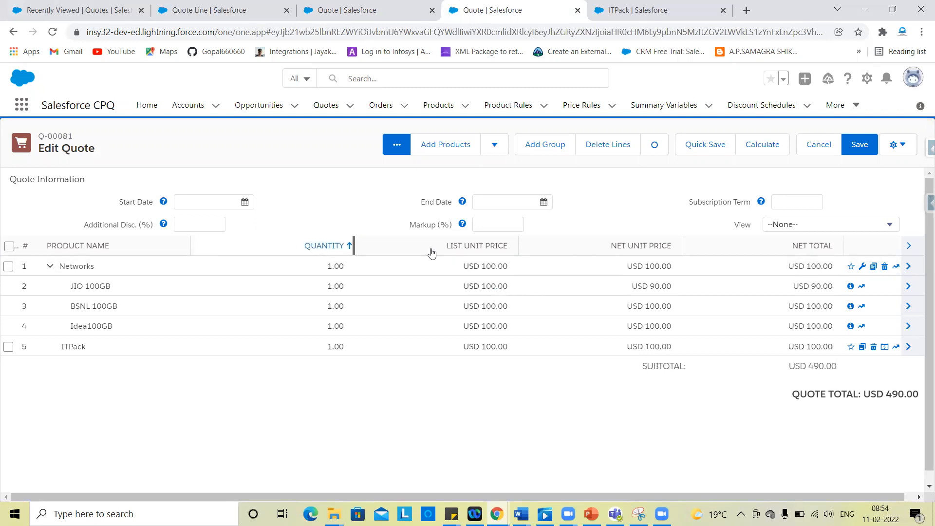
left_click(633, 246)
left_click(788, 226)
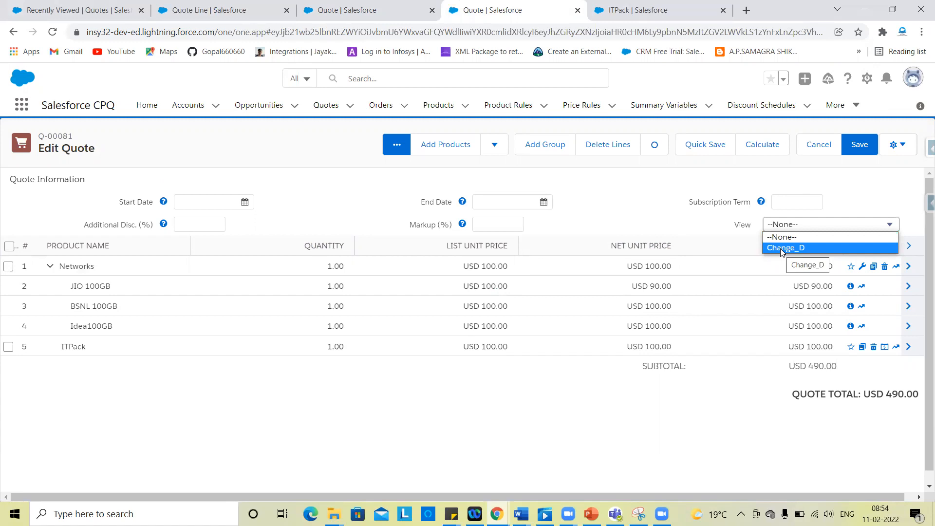
left_click(781, 248)
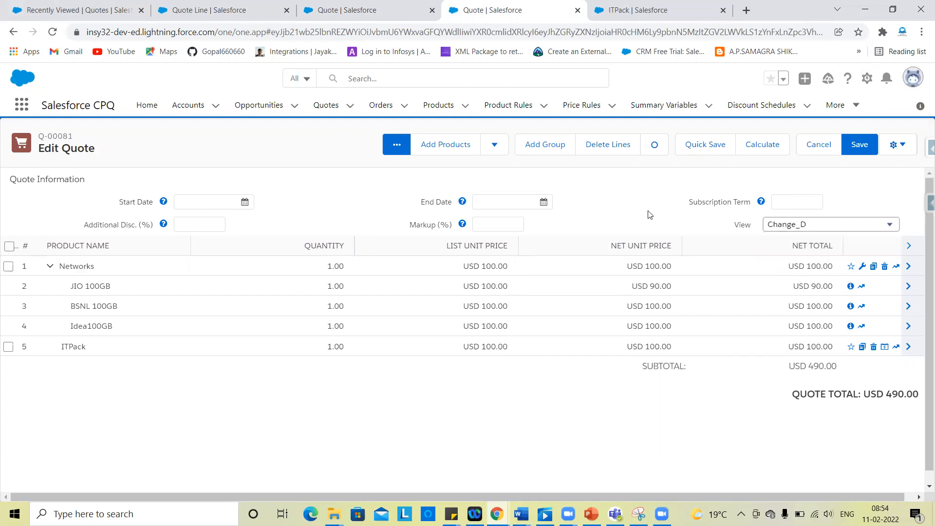
left_click(709, 149)
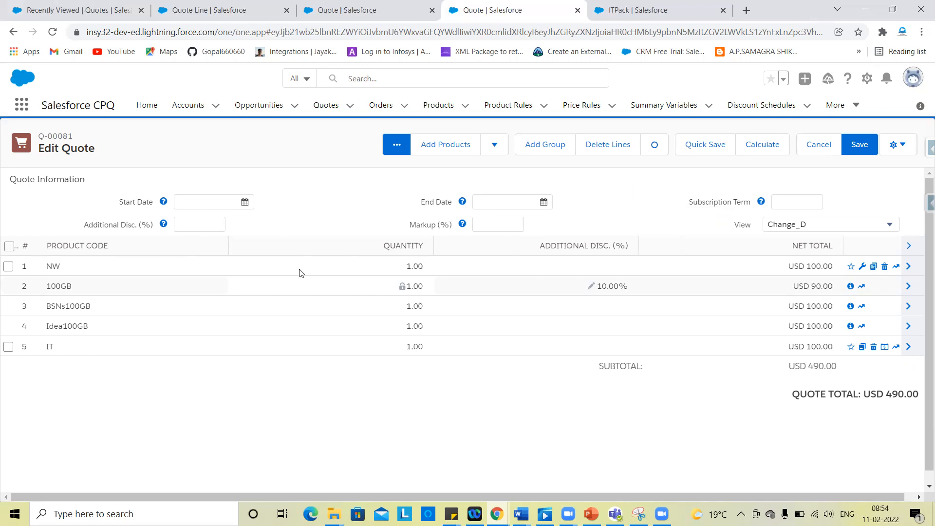
Switch the quote's View to --None-- and back to Change_D, quick saving after each change
left_click(816, 230)
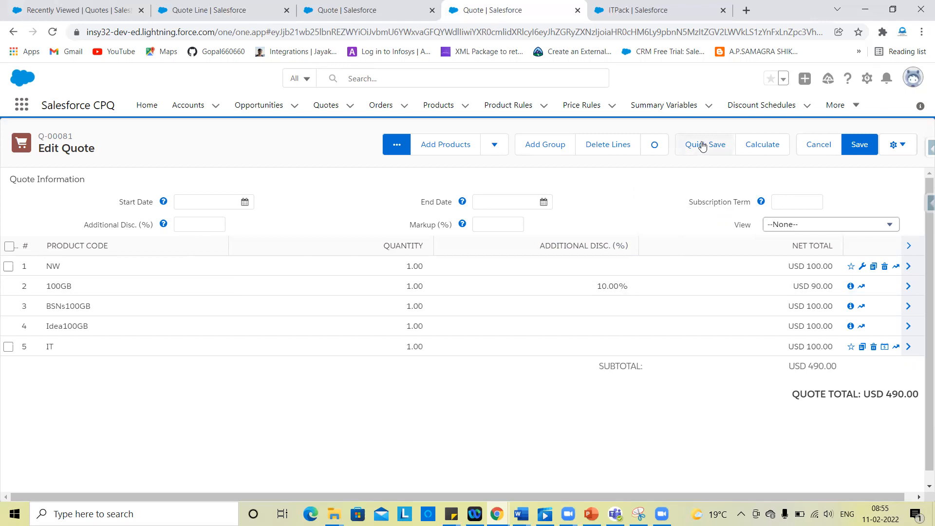
left_click(703, 145)
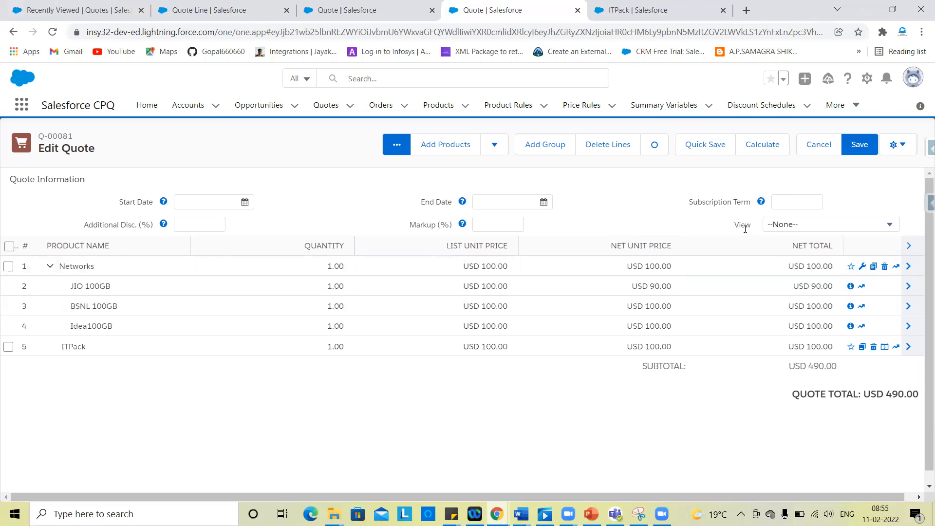
left_click(781, 226)
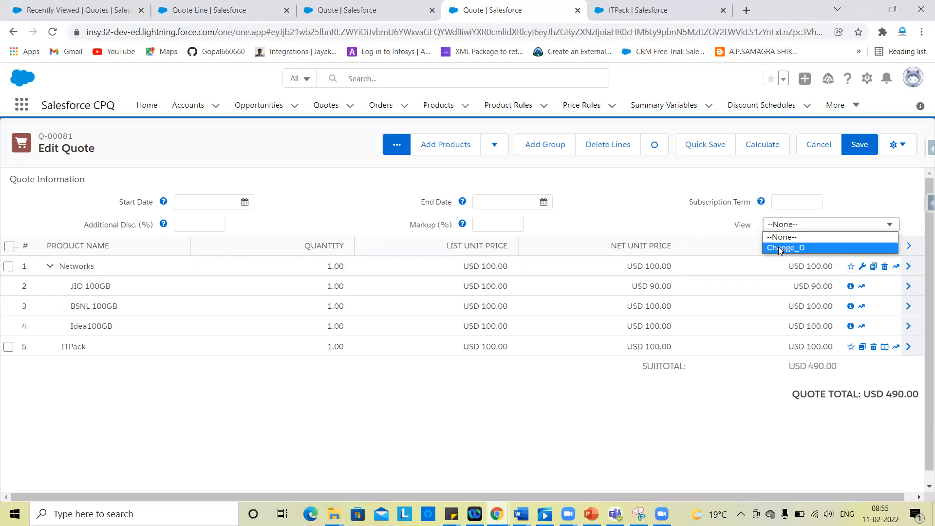
left_click(780, 251)
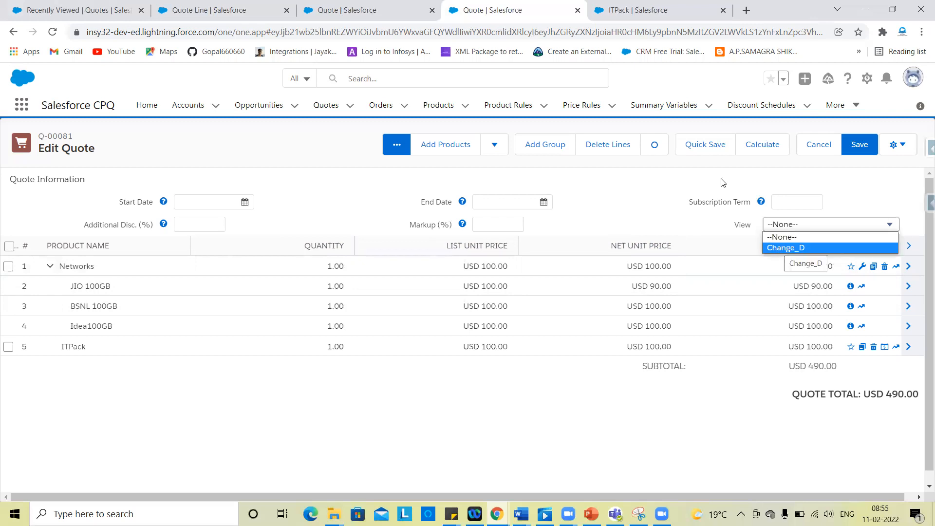
left_click(703, 146)
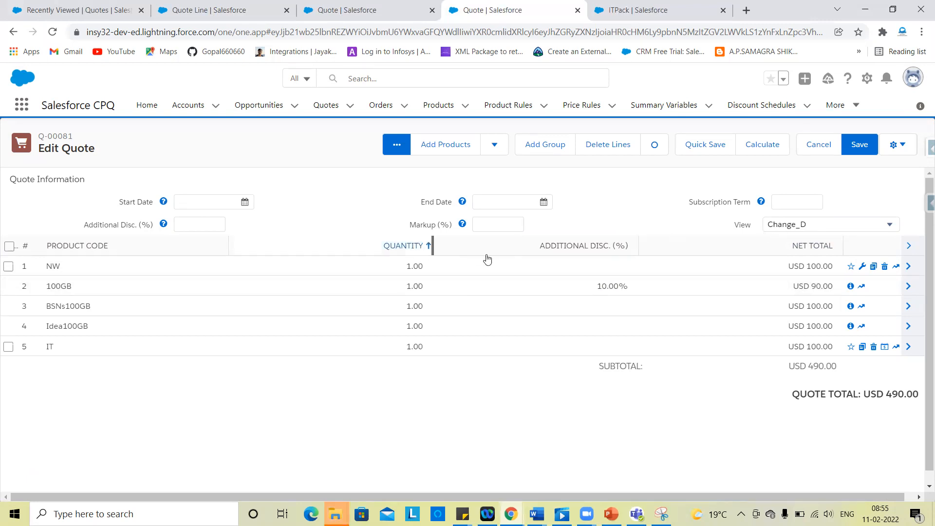
Open the Quote Line object's Change D field set for editing
left_click(372, 5)
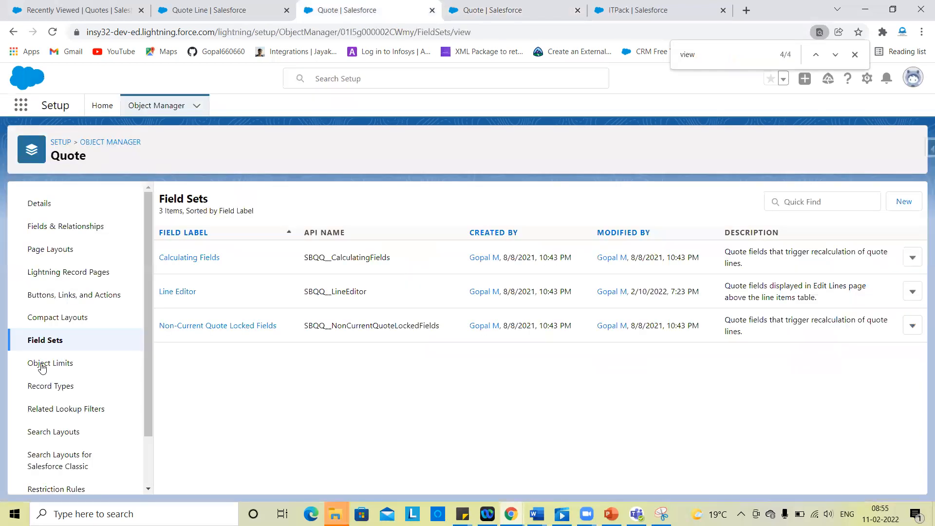
left_click(251, 3)
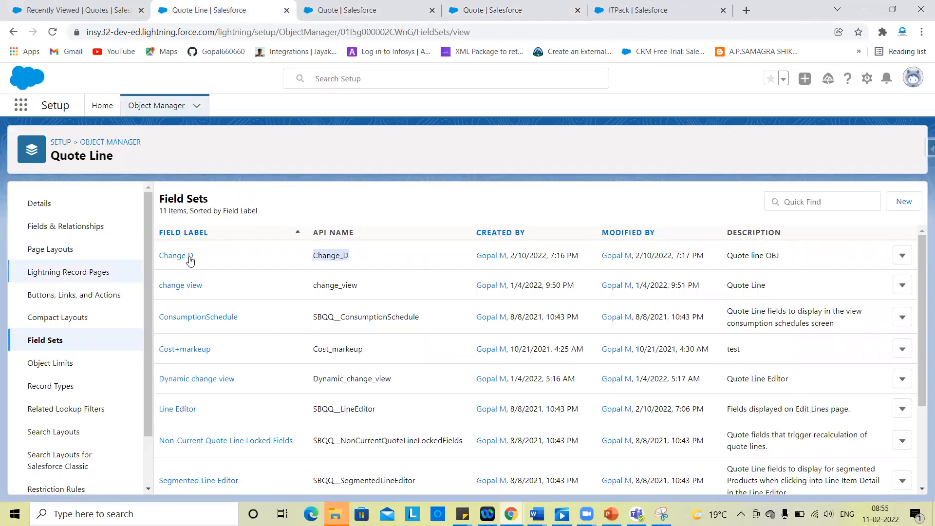
left_click(185, 263)
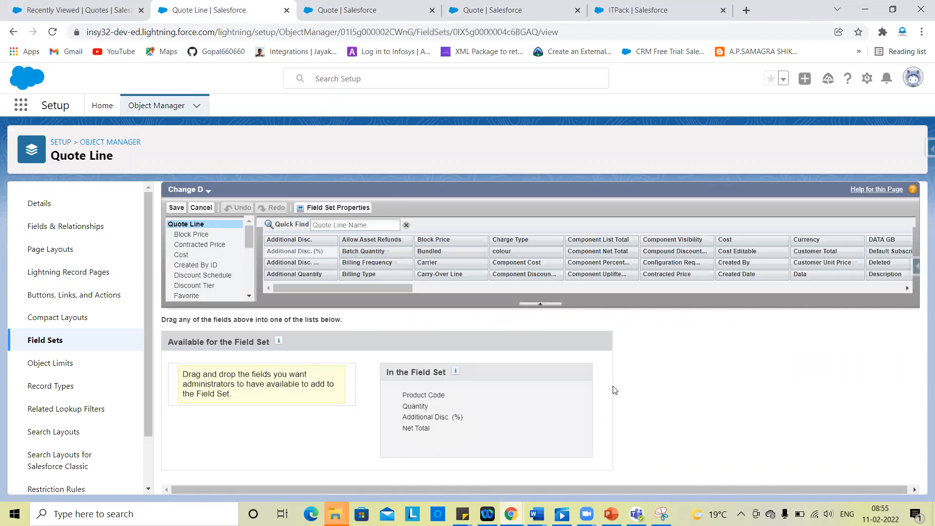
left_click(368, 226)
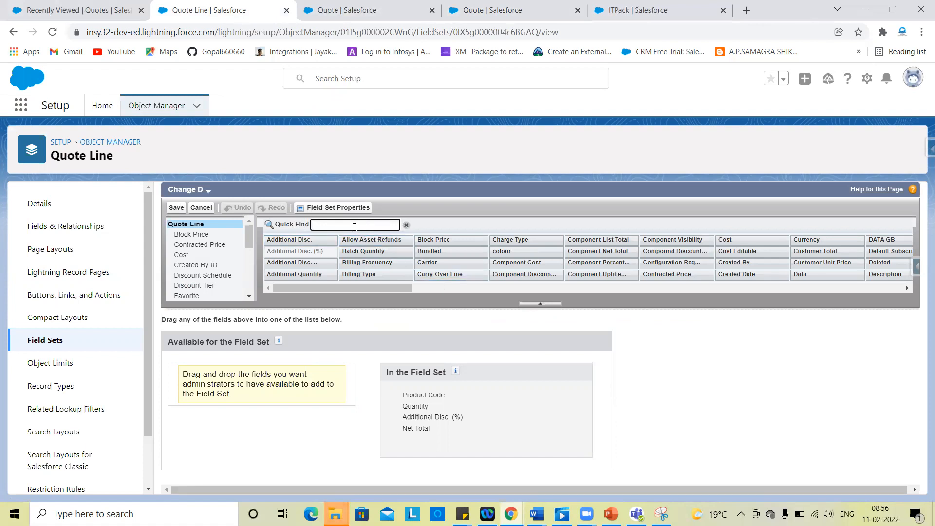
type("Qua")
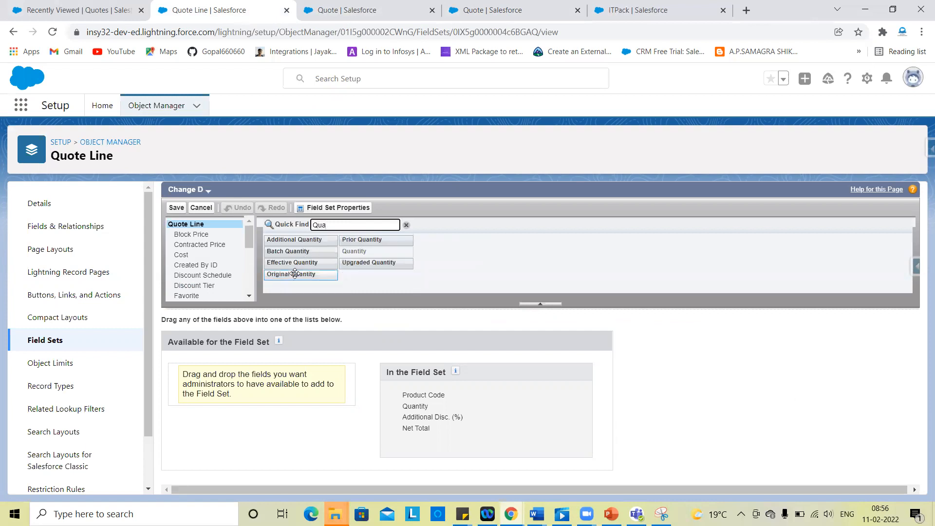
key("BackSpace")
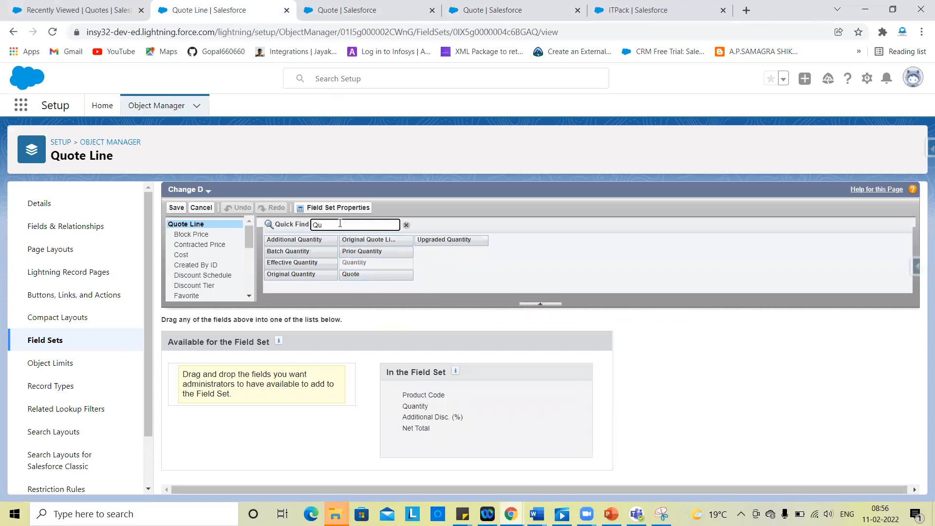
key("BackSpace")
key("BackSpace")
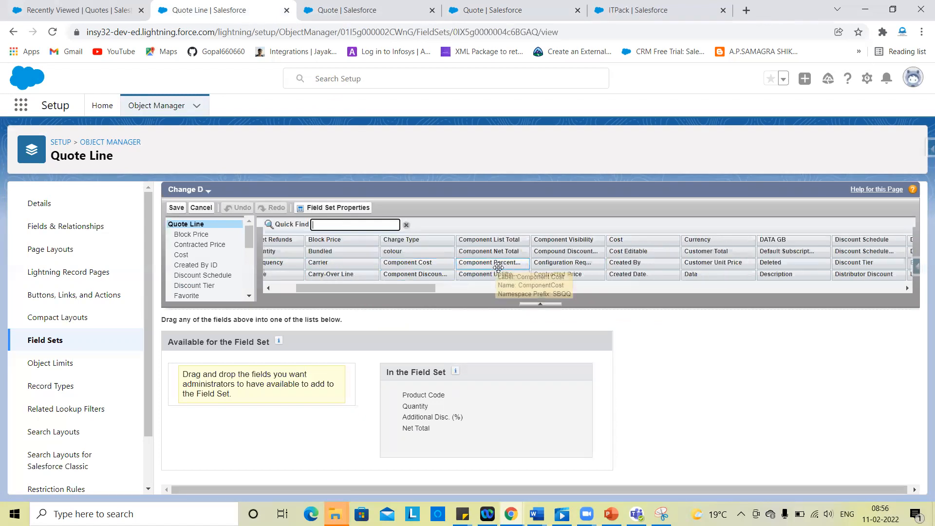
scroll(498, 268, "right", 3)
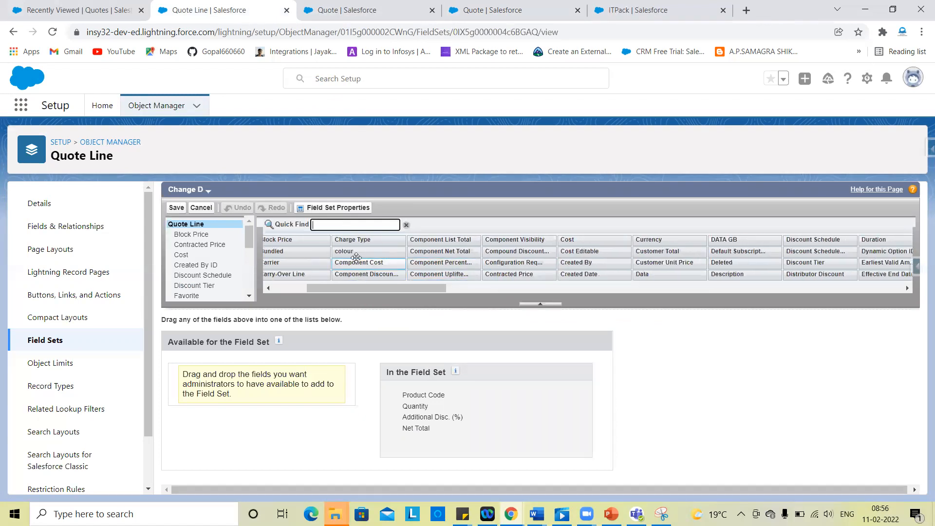
Find the List Total field, insert it between Quantity and Additional Disc. (%) in the Change D field set, and save
left_click(348, 226)
type("tota")
left_click_drag(351, 241, 410, 417)
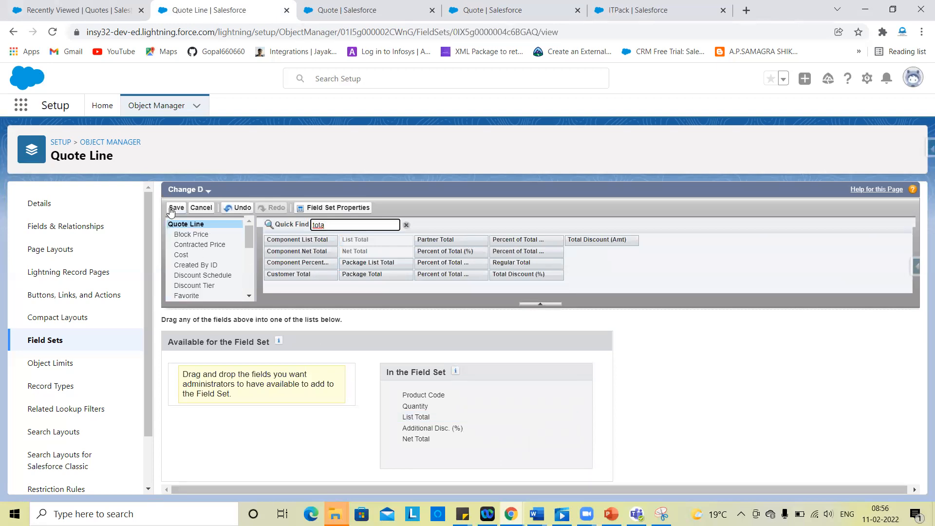
left_click(173, 208)
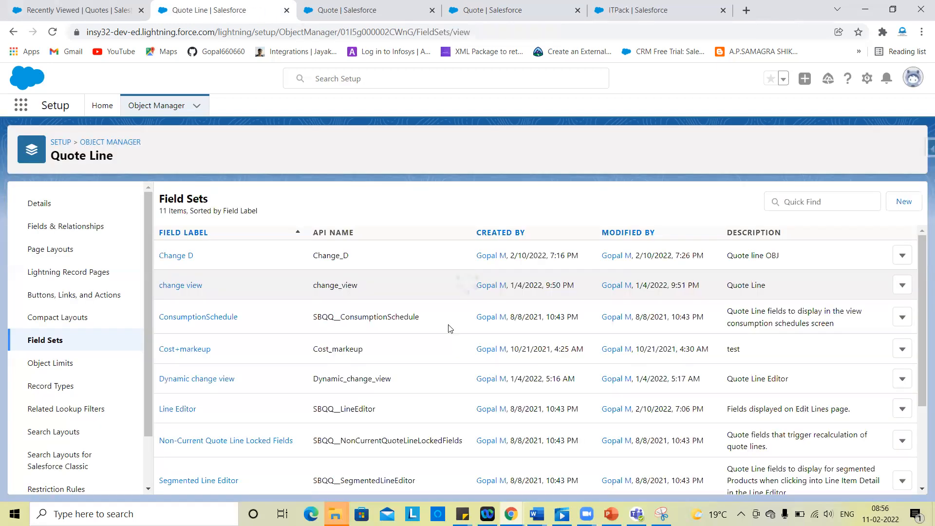
Reload the quote's line editor to load the edited columns, then set View to --None-- and quick save
left_click(510, 5)
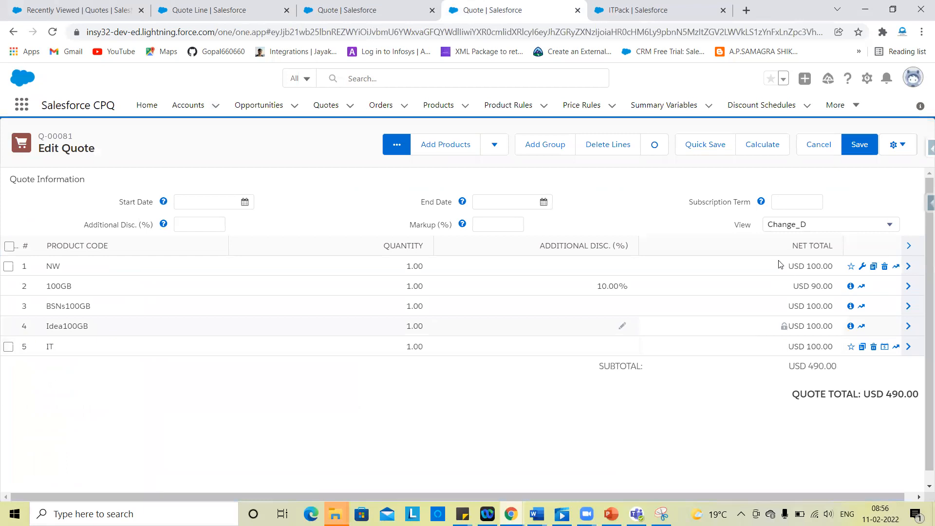
left_click(52, 32)
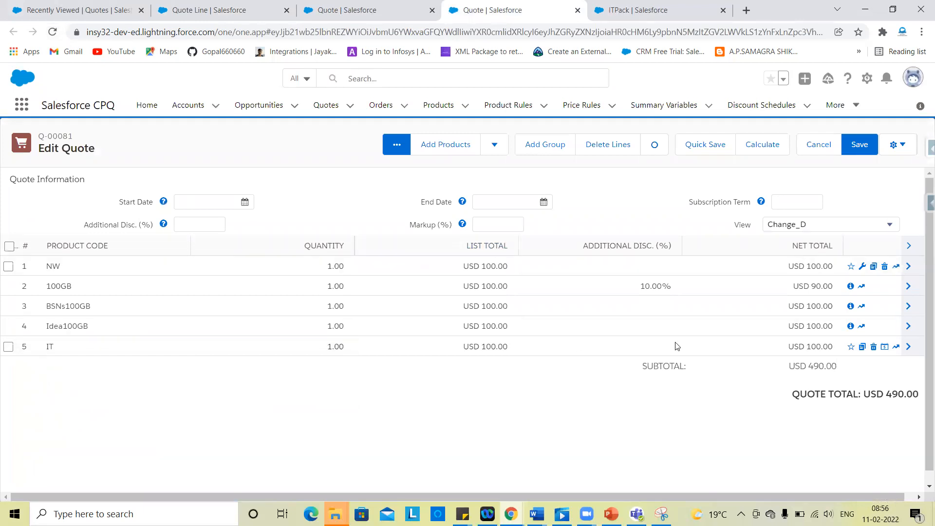
left_click(804, 224)
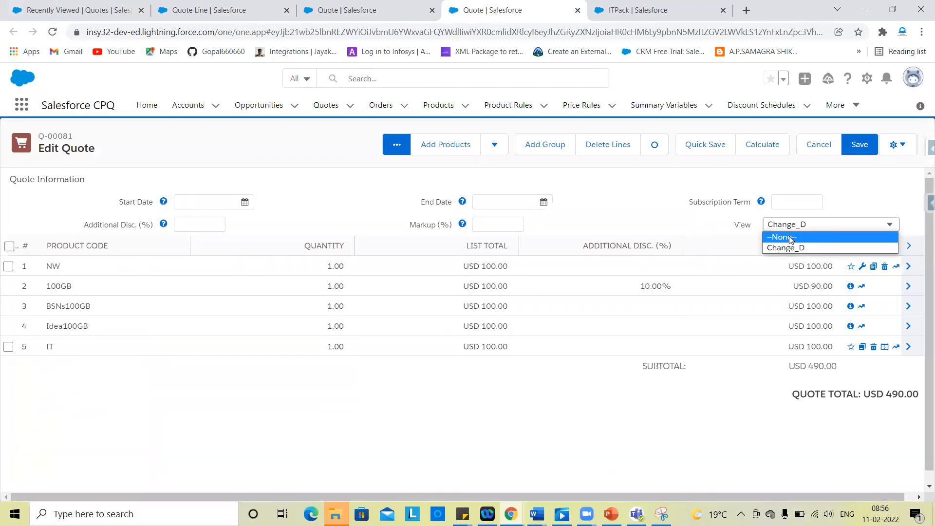
left_click(790, 237)
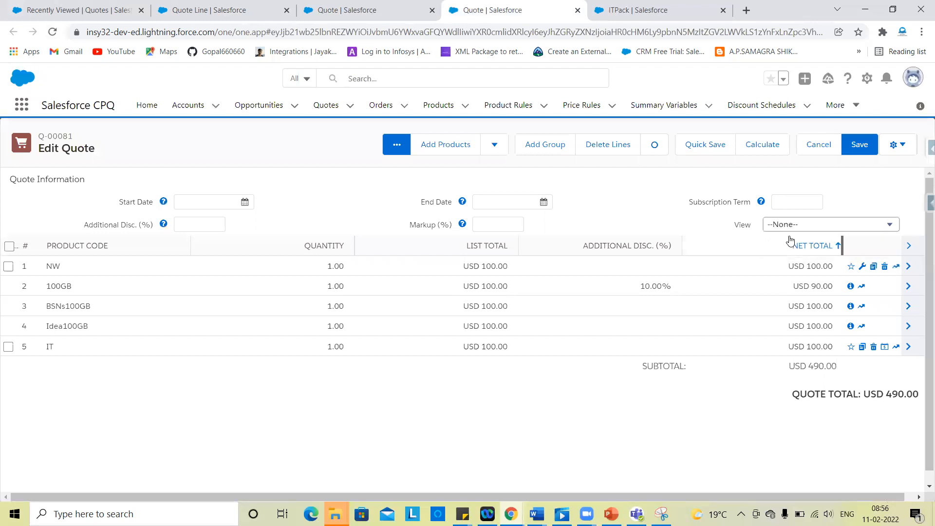
left_click(725, 146)
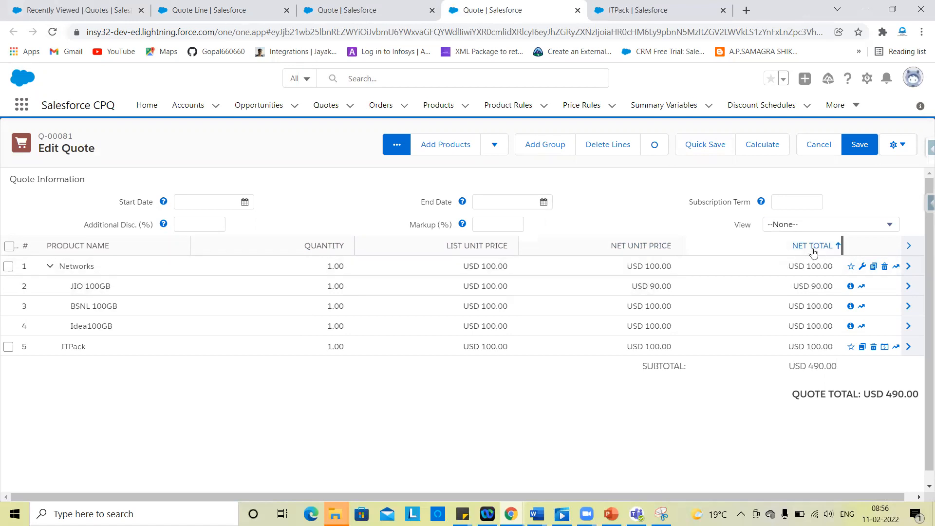
Set View to Change_D and quick save, then return it to --None-- and quick save again
left_click(799, 225)
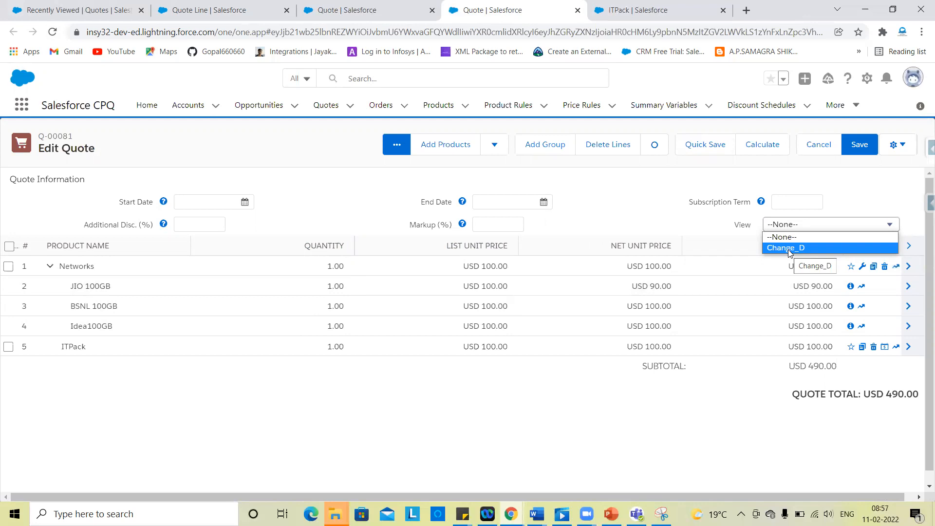
left_click(788, 249)
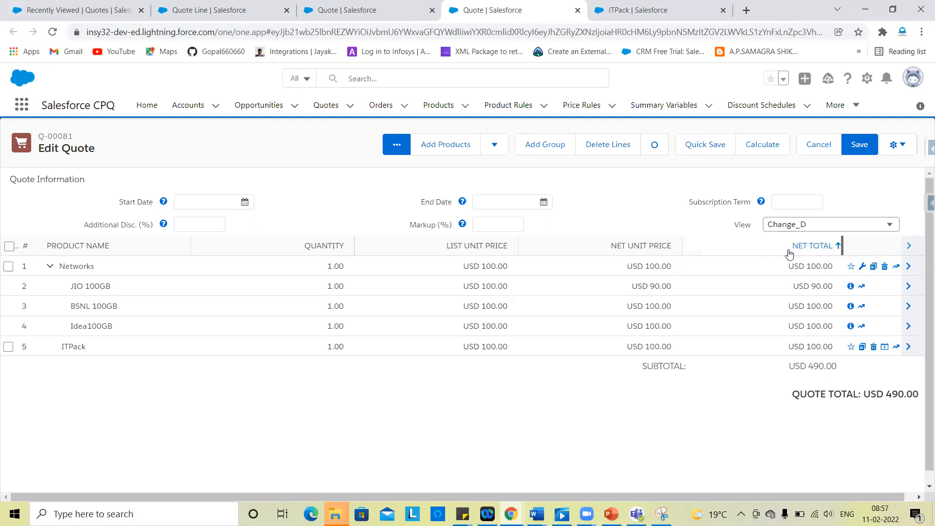
left_click(708, 146)
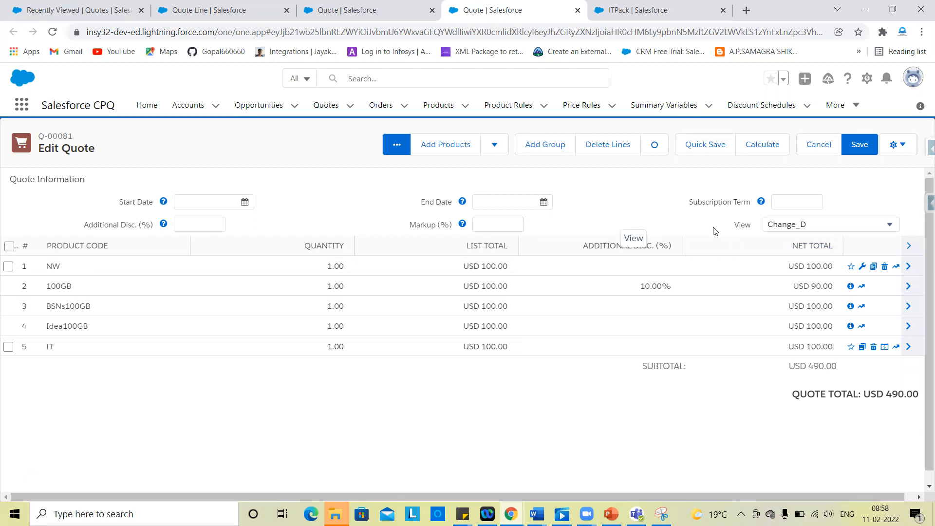
left_click(785, 228)
left_click(786, 238)
left_click(712, 151)
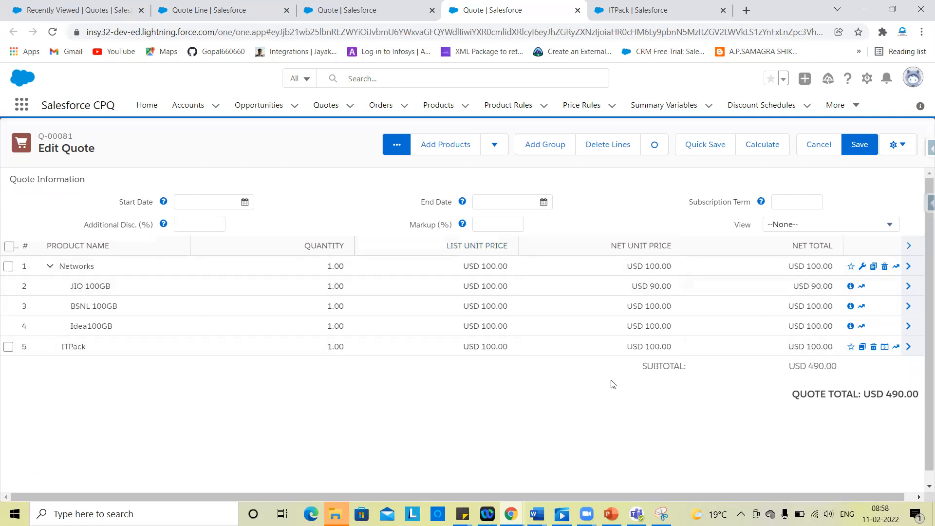
Switch the quote line editor's View to Change_D and quick save the quote to load that column set
left_click(794, 227)
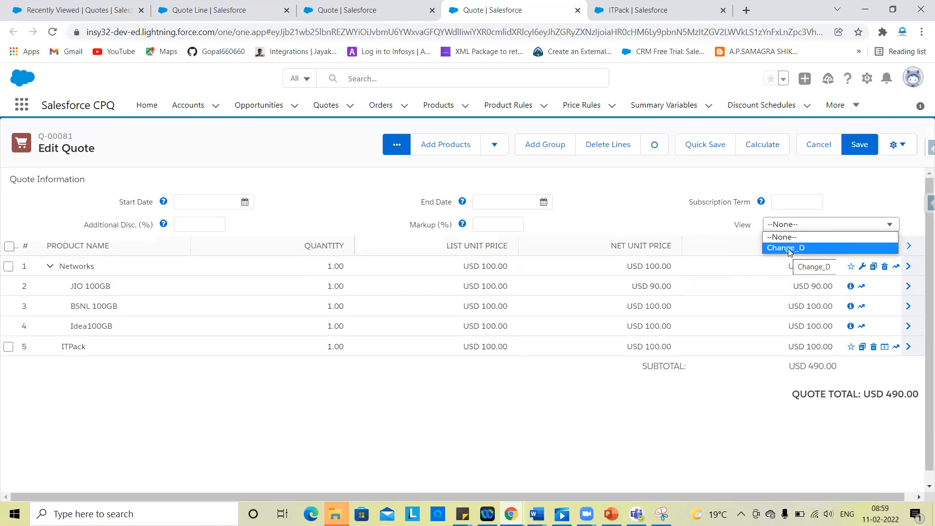
left_click(704, 155)
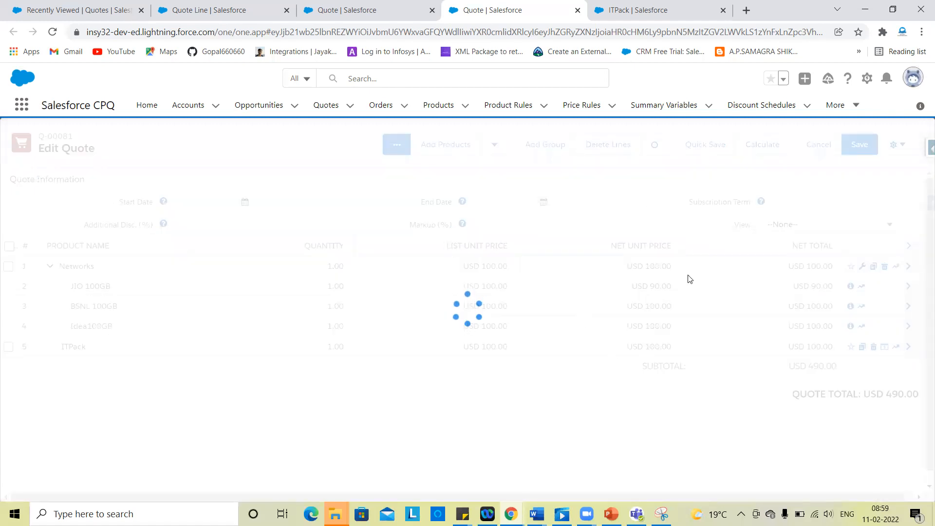
left_click(783, 225)
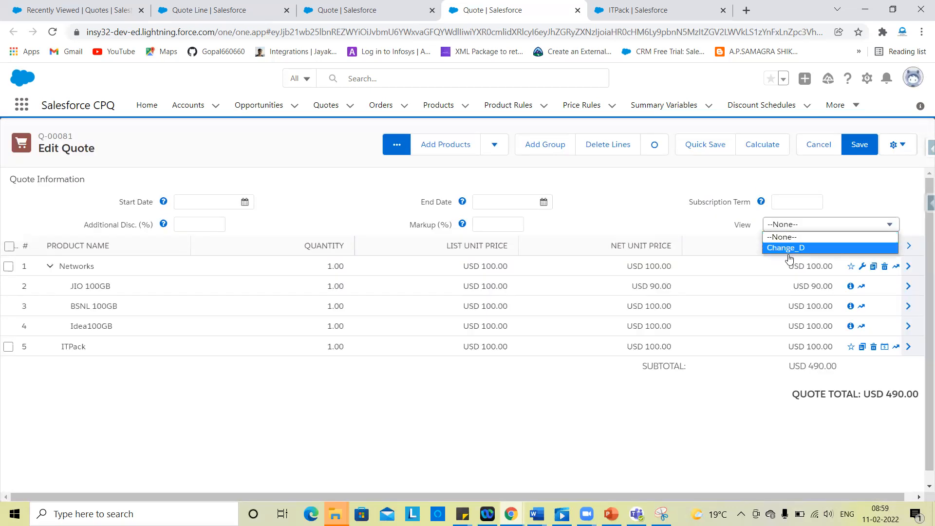
left_click(791, 249)
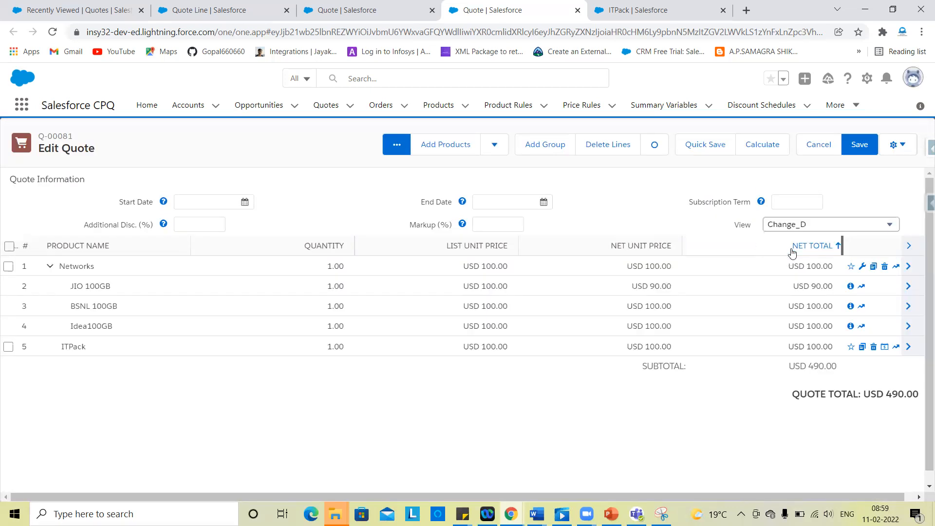
left_click(715, 152)
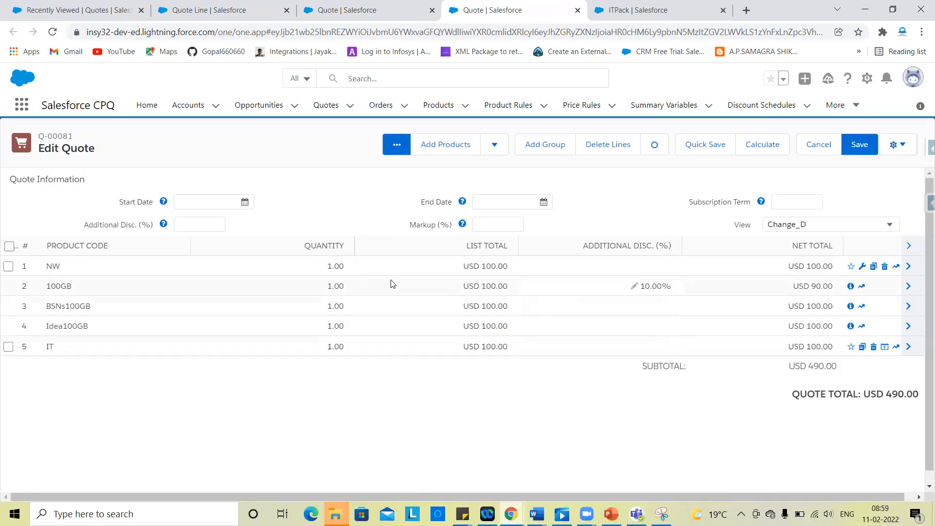
left_click(832, 225)
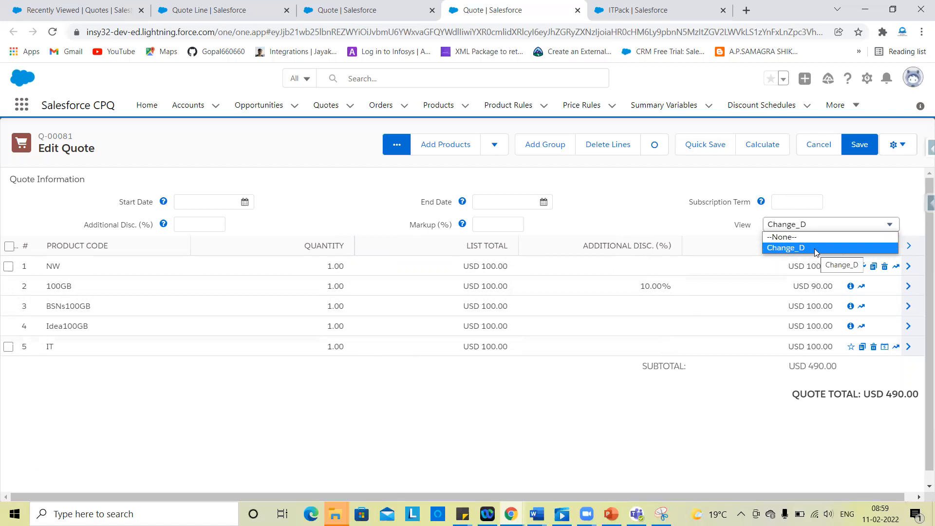
left_click(624, 211)
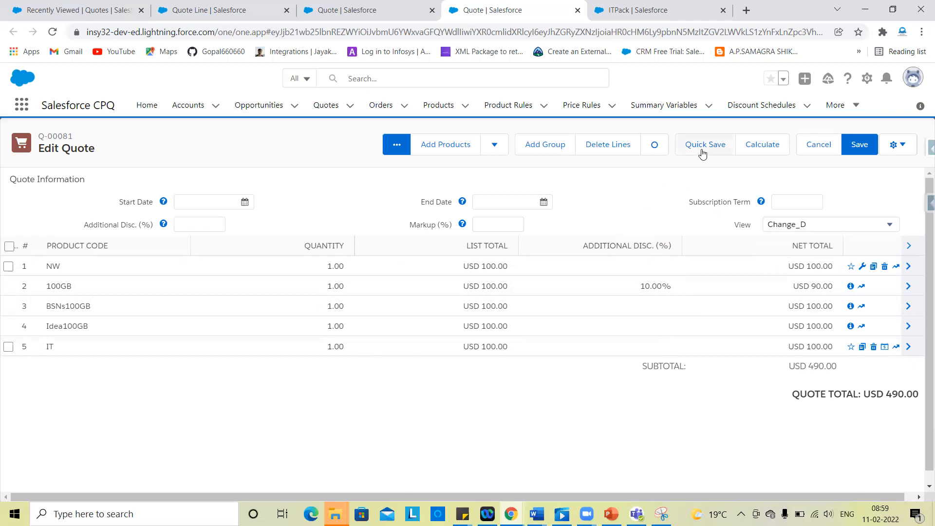